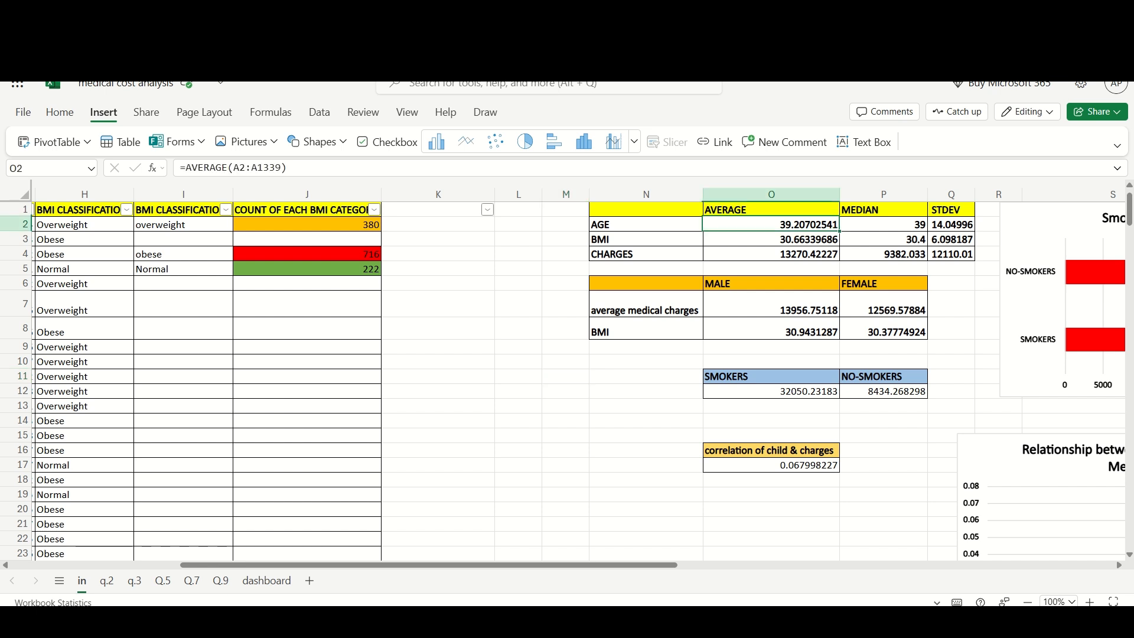
- Inspect the AVERAGE, MEDIAN and STDEV formulas of the age row in the summary table
{"action": "mouse_move", "coordinate": [290, 169]}
{"action": "left_mouse_down"}
{"action": "mouse_move", "coordinate": [197, 168]}
{"action": "mouse_move", "coordinate": [289, 169]}
{"action": "left_mouse_up"}
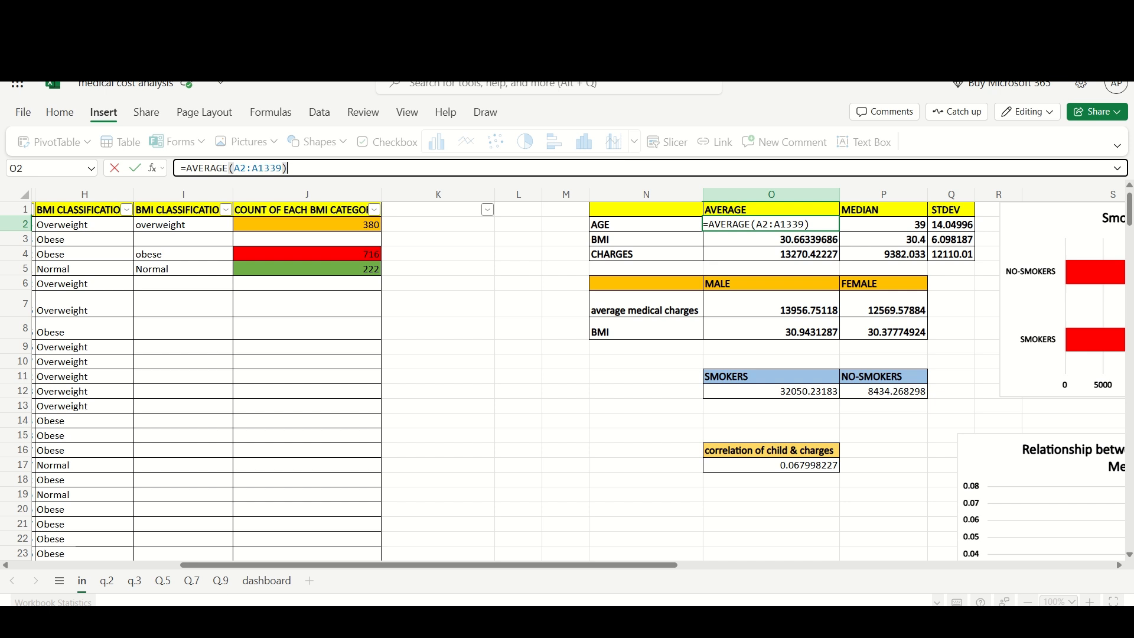
{"action": "key", "text": "Tab"}
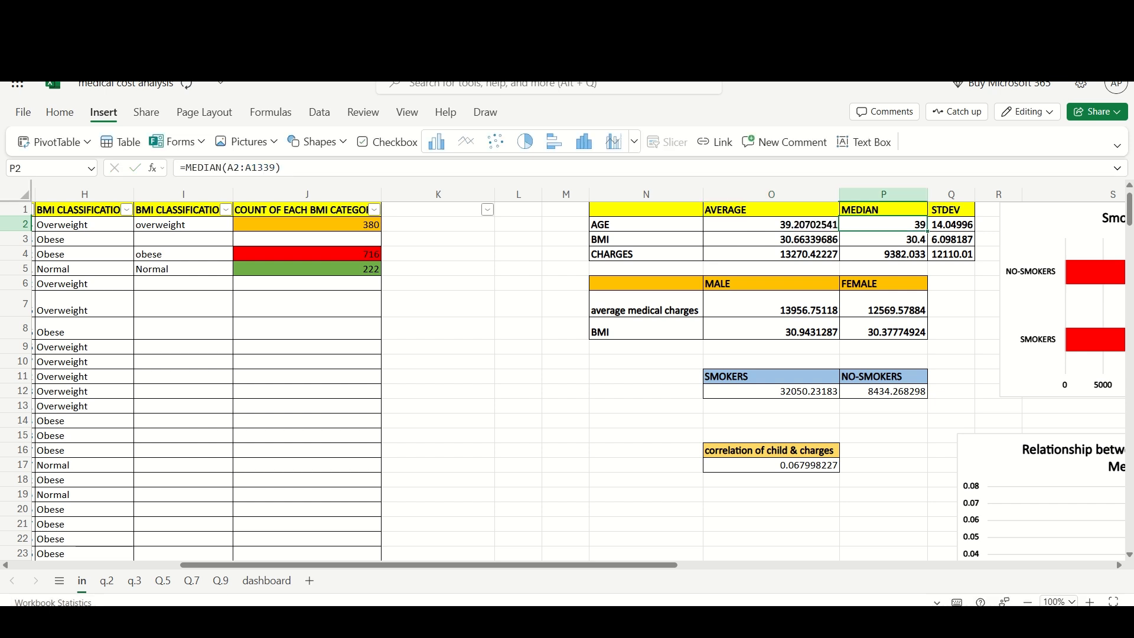
{"action": "left_click_drag", "start_coordinate": [288, 169], "coordinate": [176, 168]}
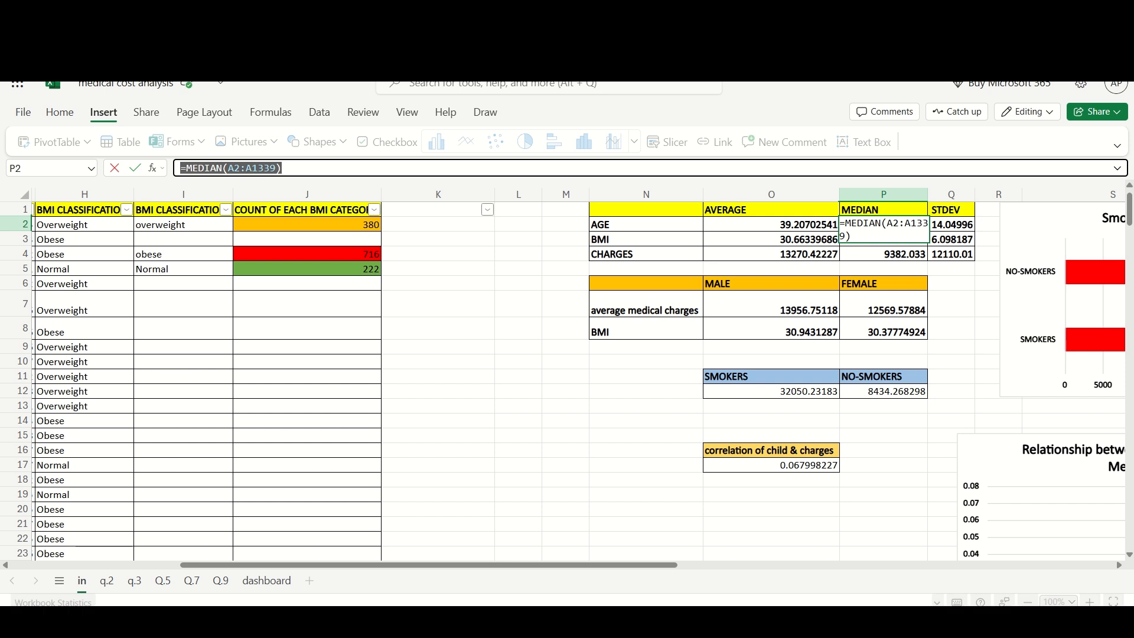
{"action": "left_click", "coordinate": [287, 168]}
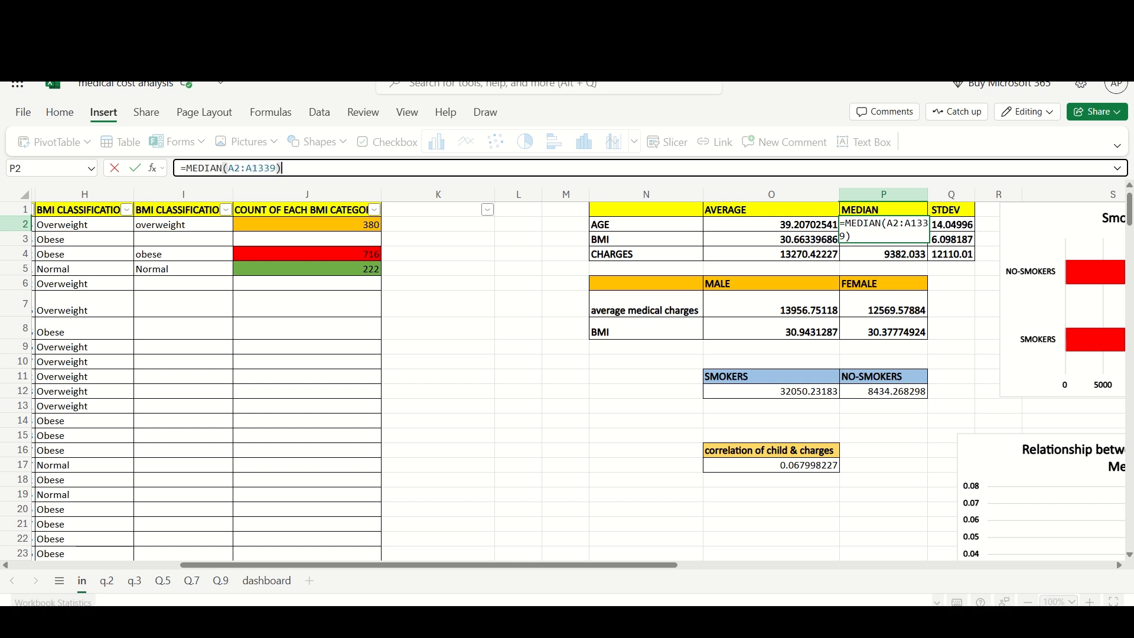
{"action": "key", "text": "Tab"}
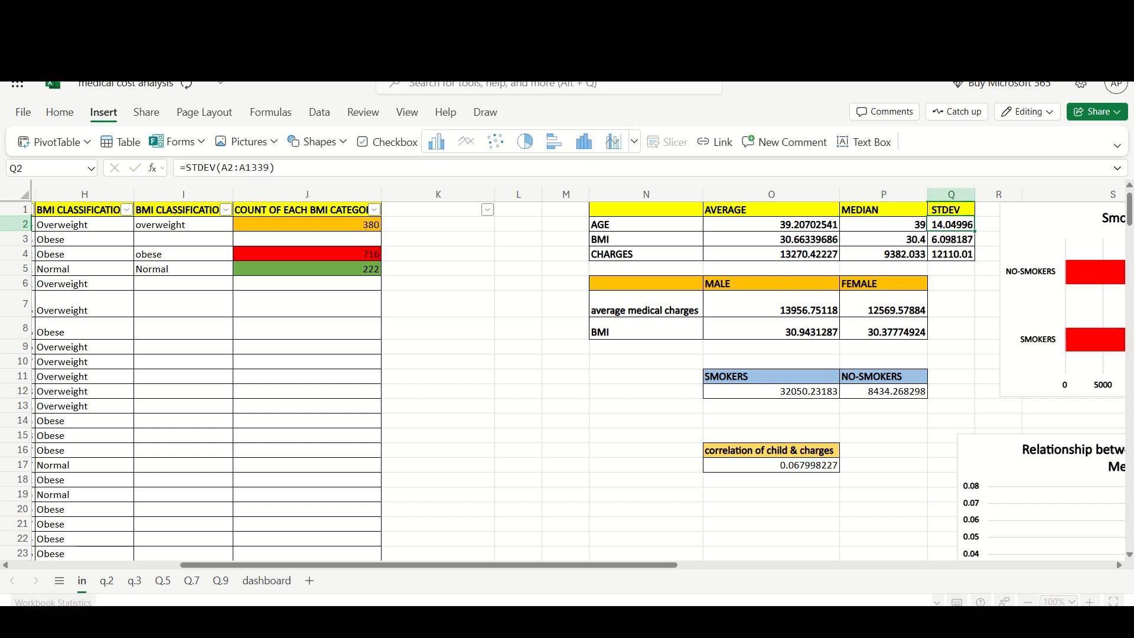
{"action": "left_click", "coordinate": [287, 168]}
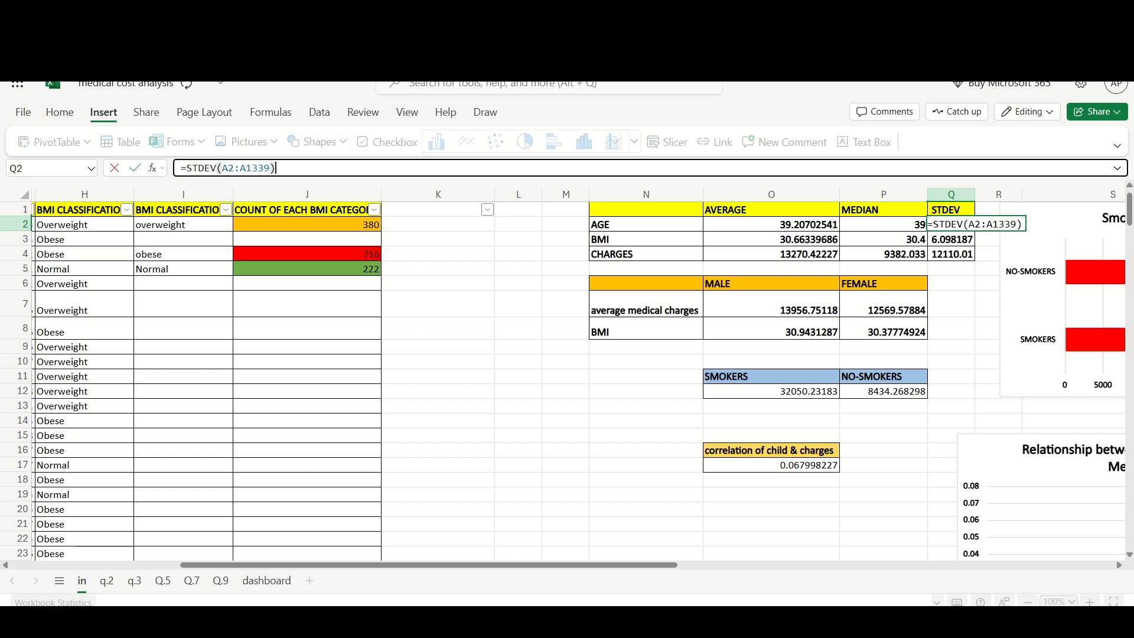
{"action": "left_click", "coordinate": [517, 303]}
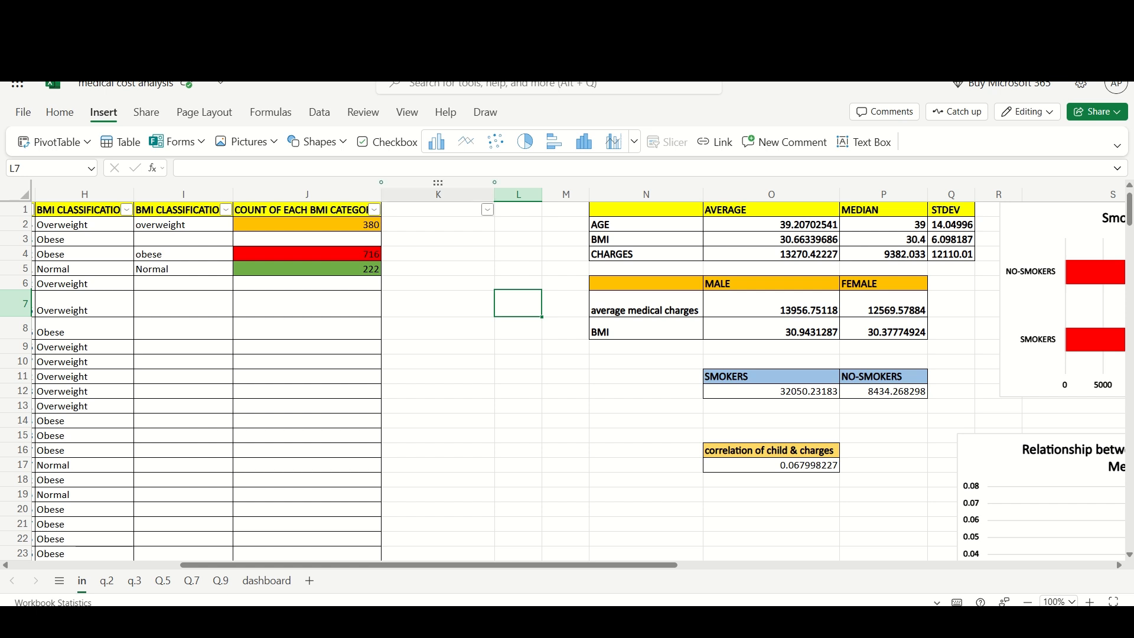
- Inspect the AVERAGEIF formulas for male and female average medical charges
{"action": "left_click", "coordinate": [770, 304]}
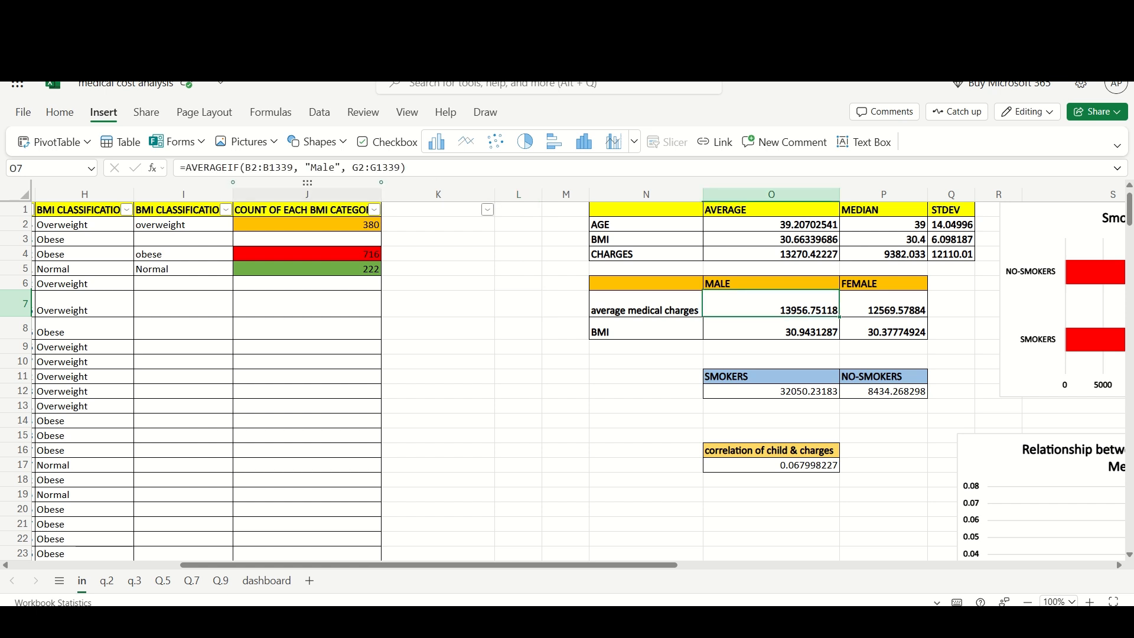
{"action": "mouse_move", "coordinate": [408, 167]}
{"action": "left_mouse_down"}
{"action": "mouse_move", "coordinate": [193, 168]}
{"action": "mouse_move", "coordinate": [407, 168]}
{"action": "left_mouse_up"}
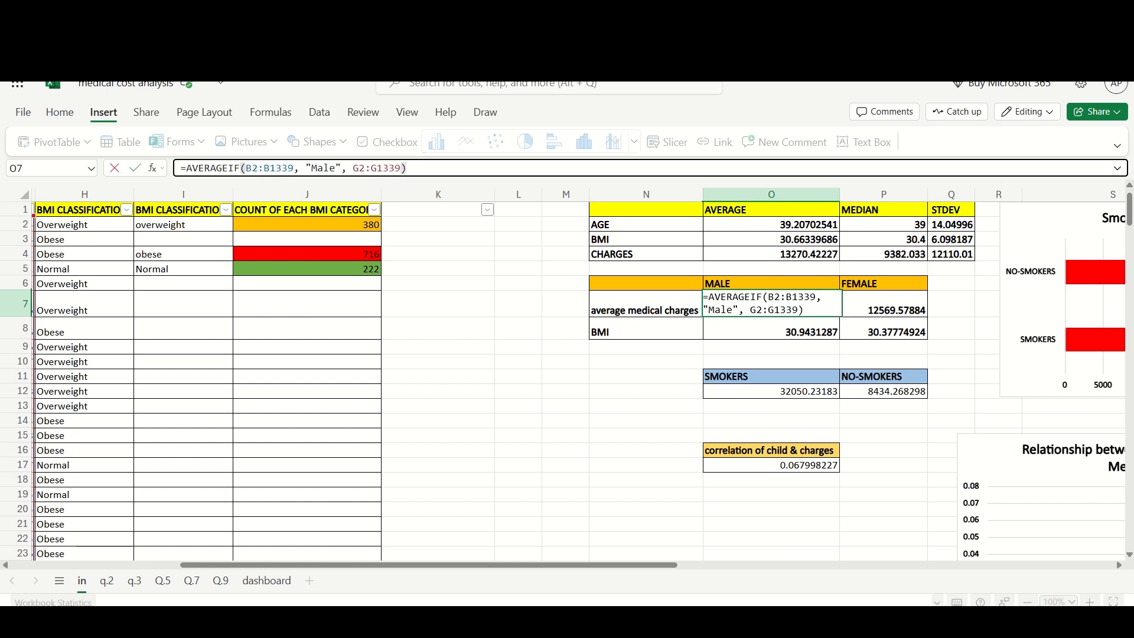
{"action": "key", "text": "Tab"}
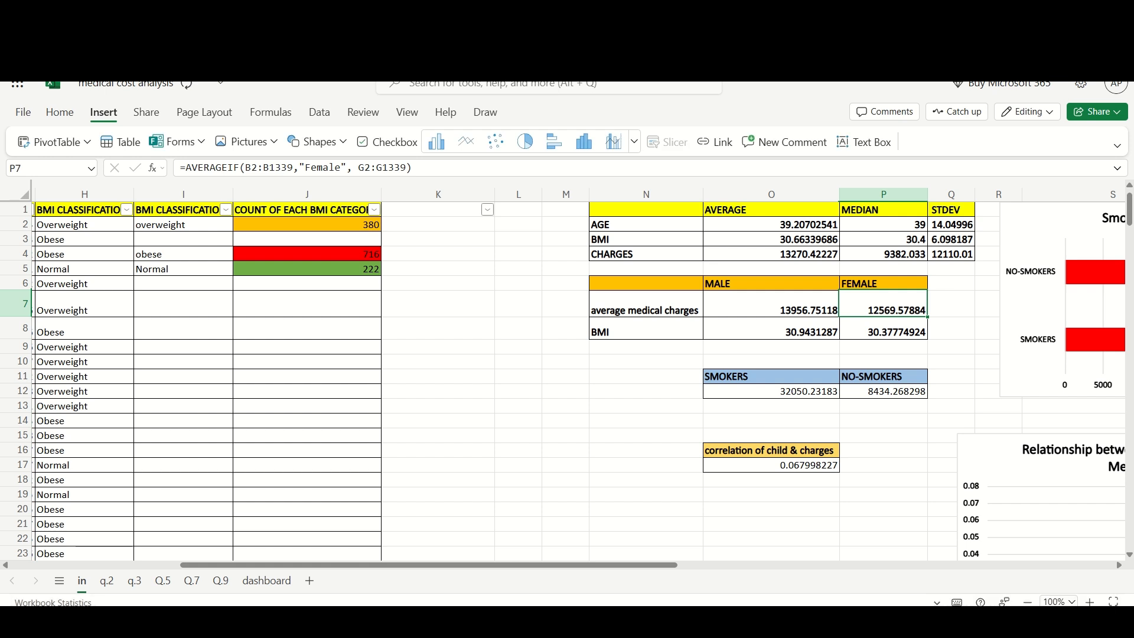
{"action": "mouse_move", "coordinate": [412, 168]}
{"action": "left_mouse_down"}
{"action": "mouse_move", "coordinate": [191, 167]}
{"action": "mouse_move", "coordinate": [412, 168]}
{"action": "left_mouse_up"}
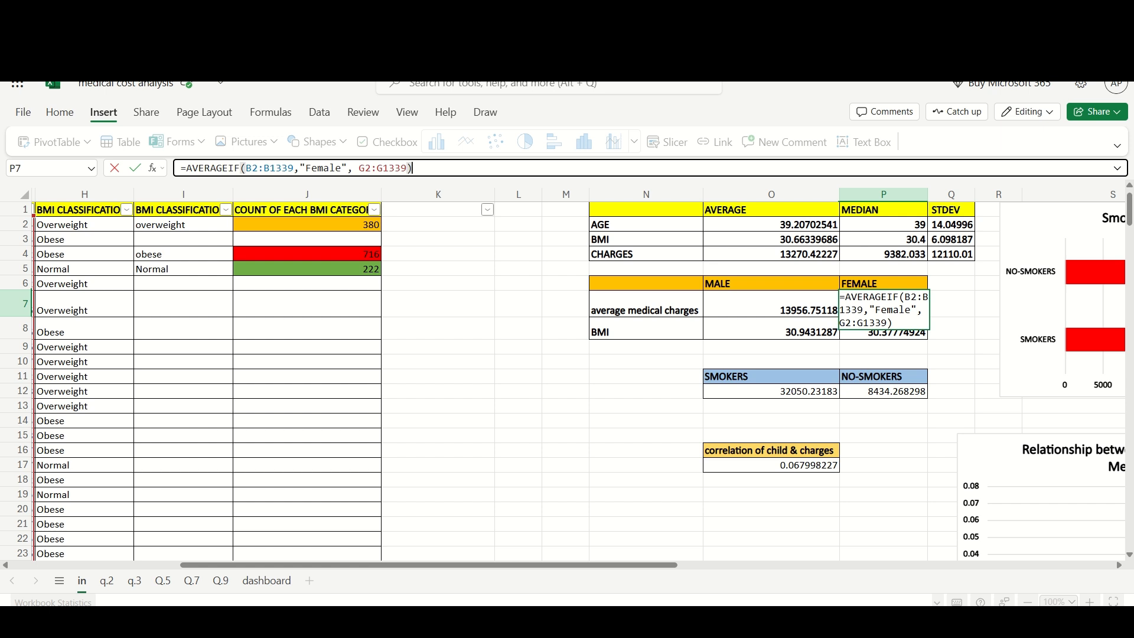
{"action": "left_click", "coordinate": [646, 376]}
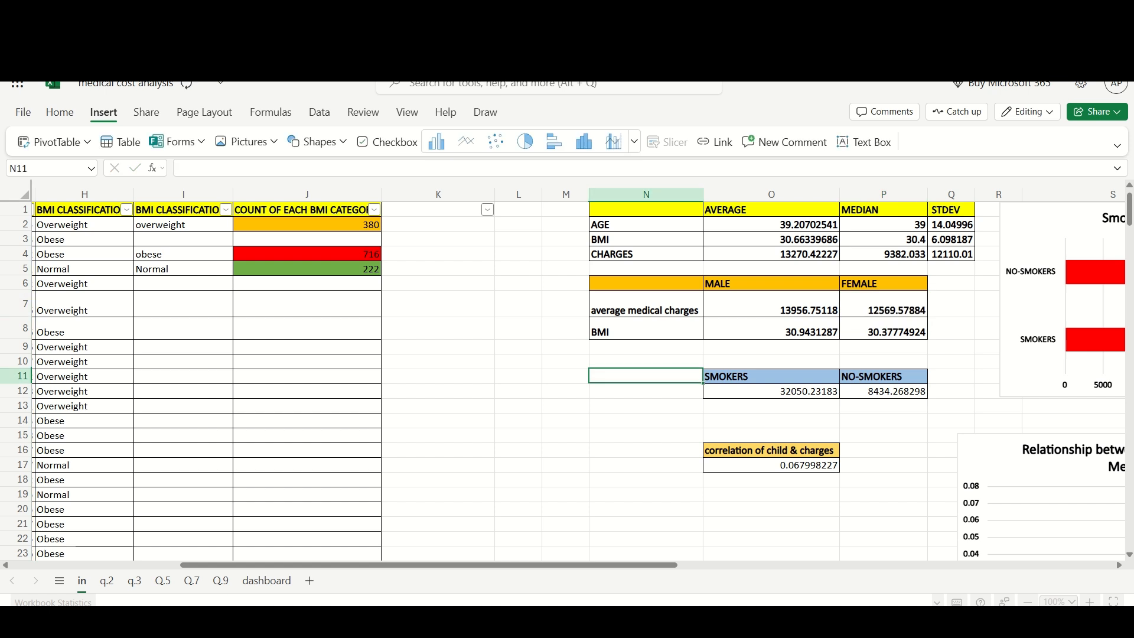
{"action": "left_click", "coordinate": [771, 303]}
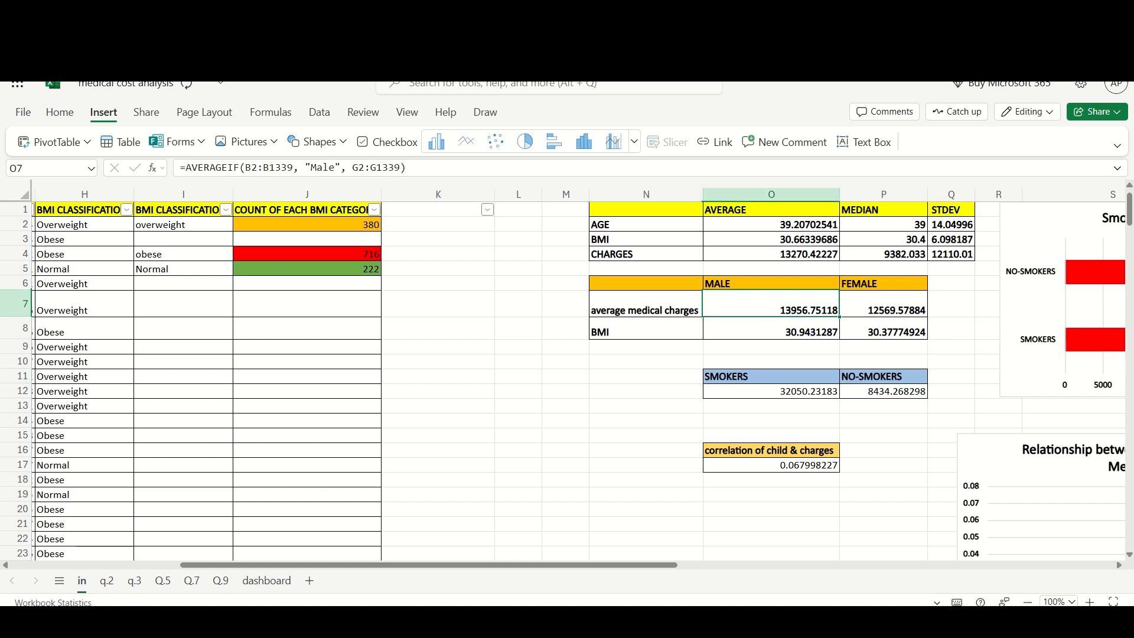
{"action": "left_click", "coordinate": [438, 168]}
{"action": "key", "text": "Tab"}
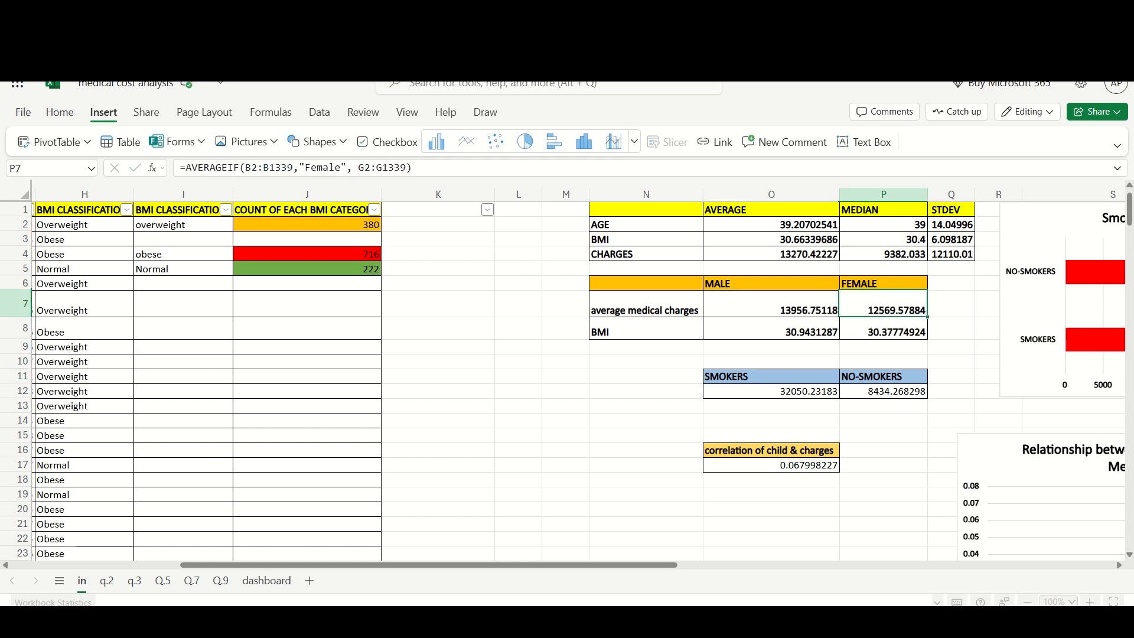
{"action": "left_click", "coordinate": [431, 167]}
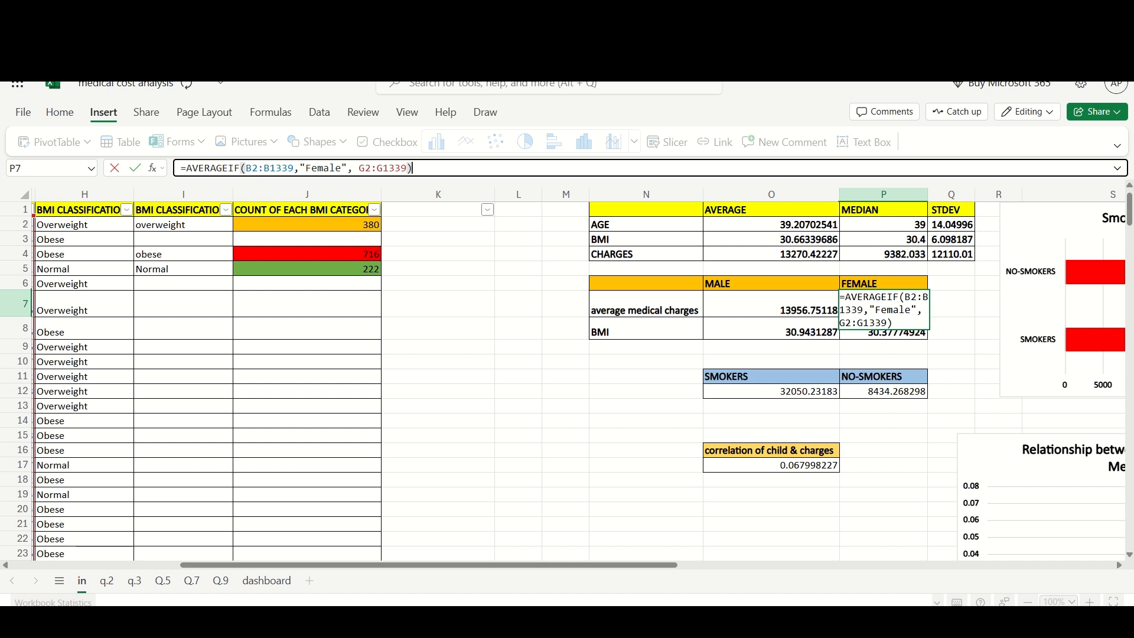
{"action": "left_click", "coordinate": [771, 304]}
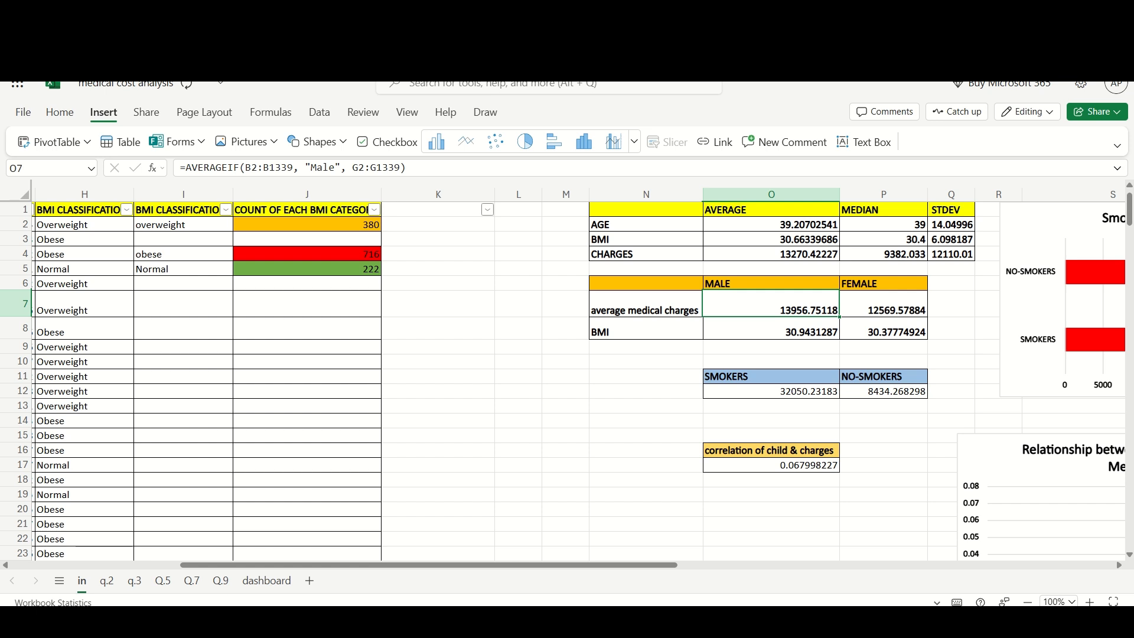
{"action": "left_click", "coordinate": [882, 303]}
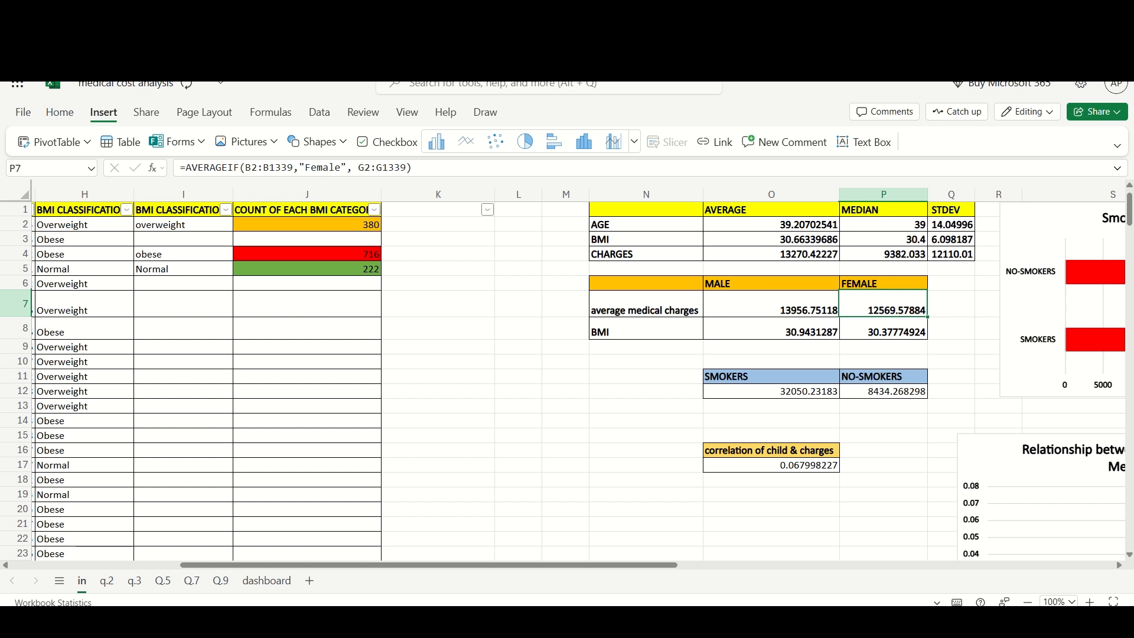
{"action": "left_click", "coordinate": [646, 361]}
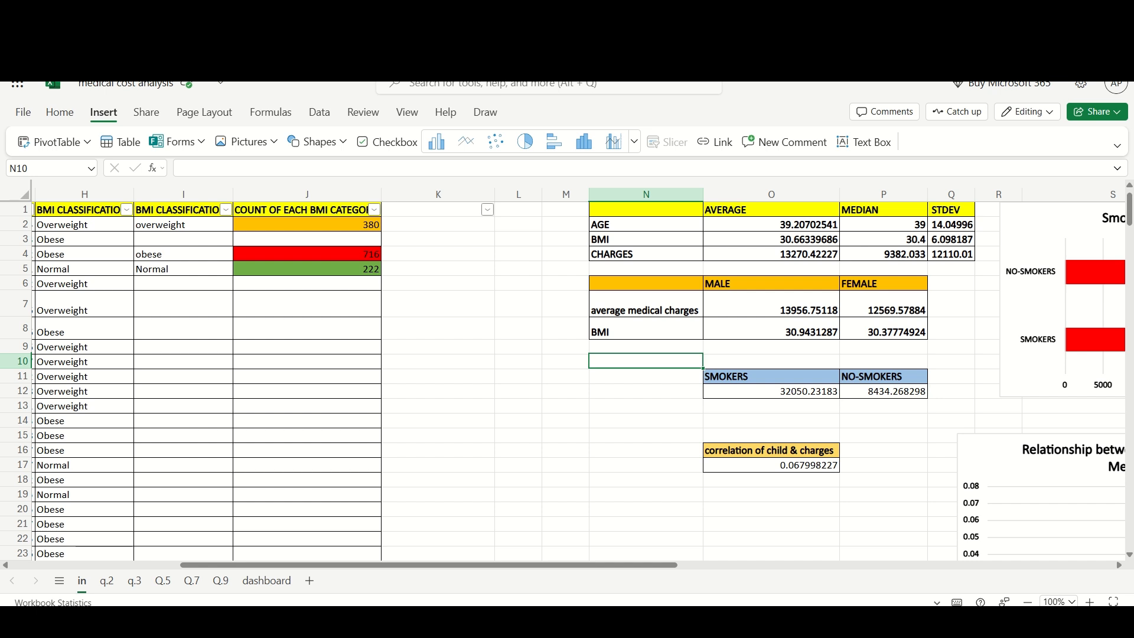
- Switch to sheet q.2 and review its gender pivot table and medical costs chart
{"action": "left_click", "coordinate": [106, 580]}
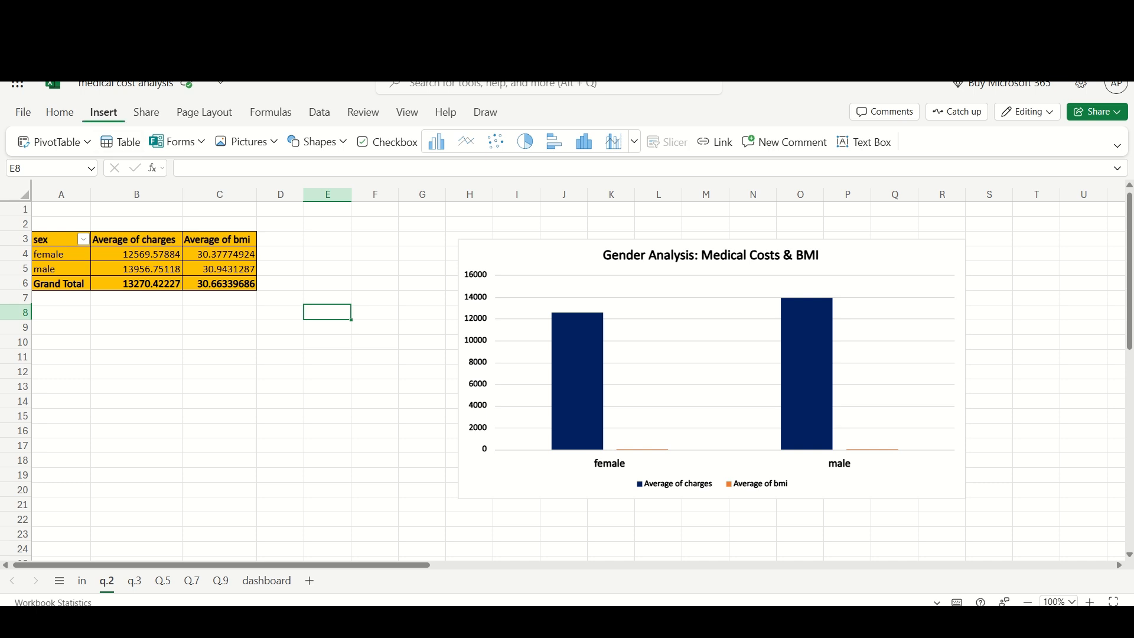
{"action": "left_click", "coordinate": [87, 142]}
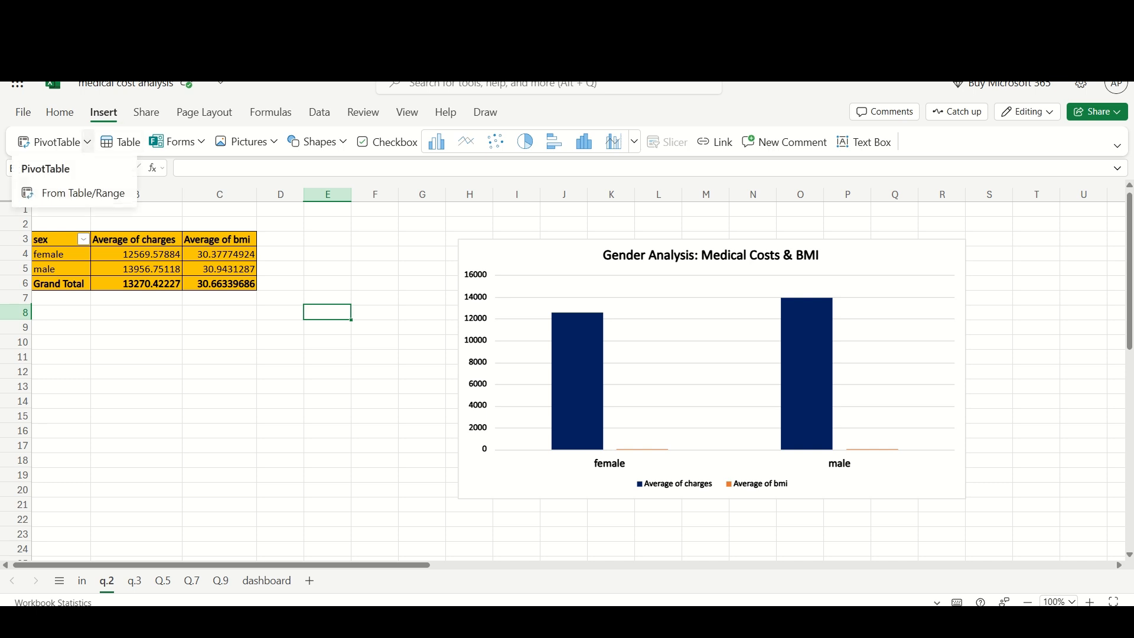
{"action": "left_click", "coordinate": [83, 193]}
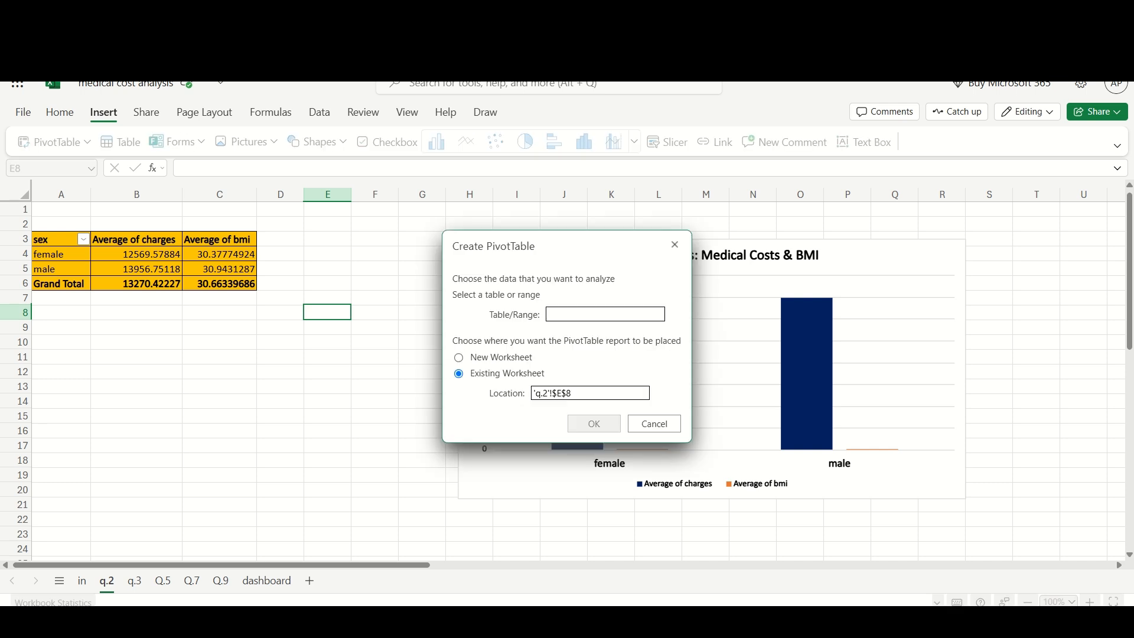
{"action": "left_click", "coordinate": [458, 357]}
{"action": "left_click", "coordinate": [675, 245]}
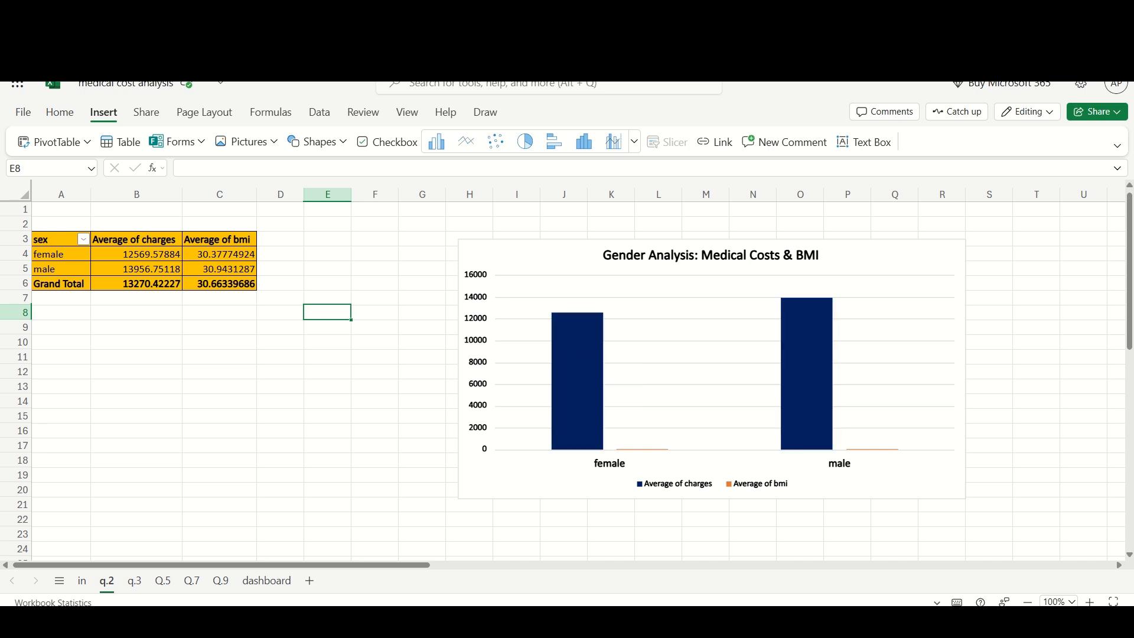
{"action": "mouse_move", "coordinate": [786, 364]}
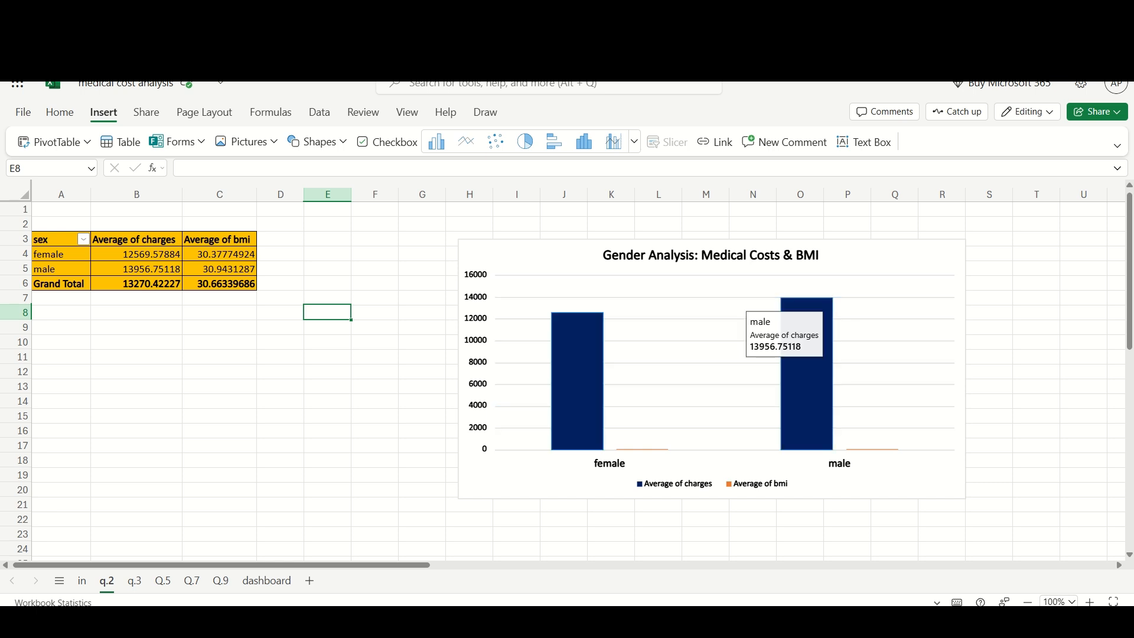
{"action": "mouse_move", "coordinate": [577, 366]}
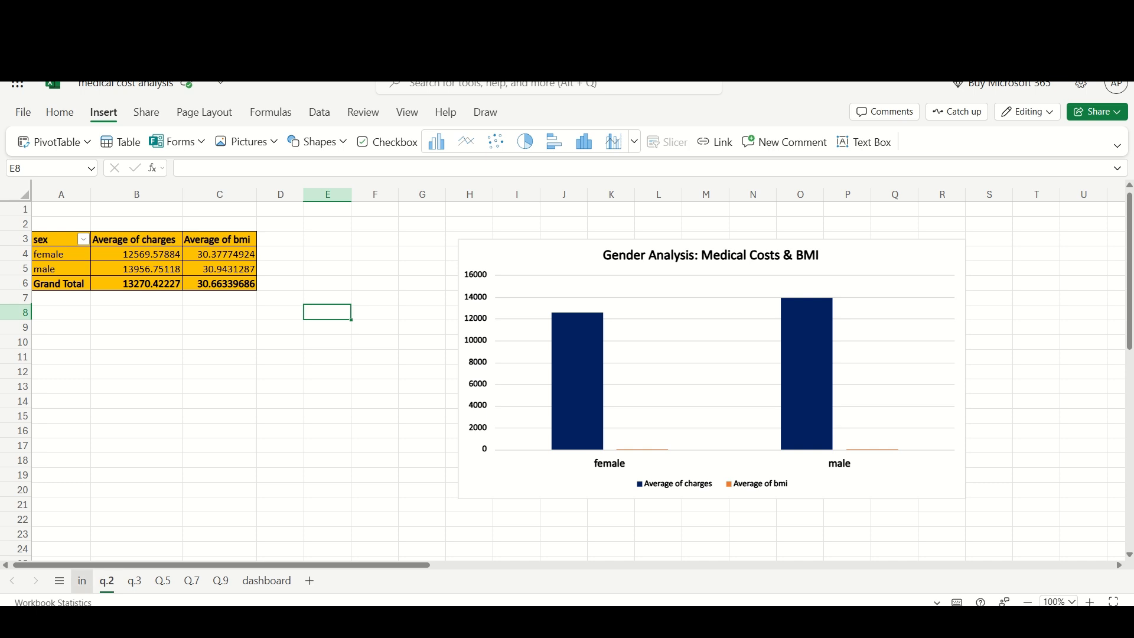
- Return to sheet in and inspect the AVERAGEIFS formulas for smokers and non-smokers charges
{"action": "left_click", "coordinate": [83, 581]}
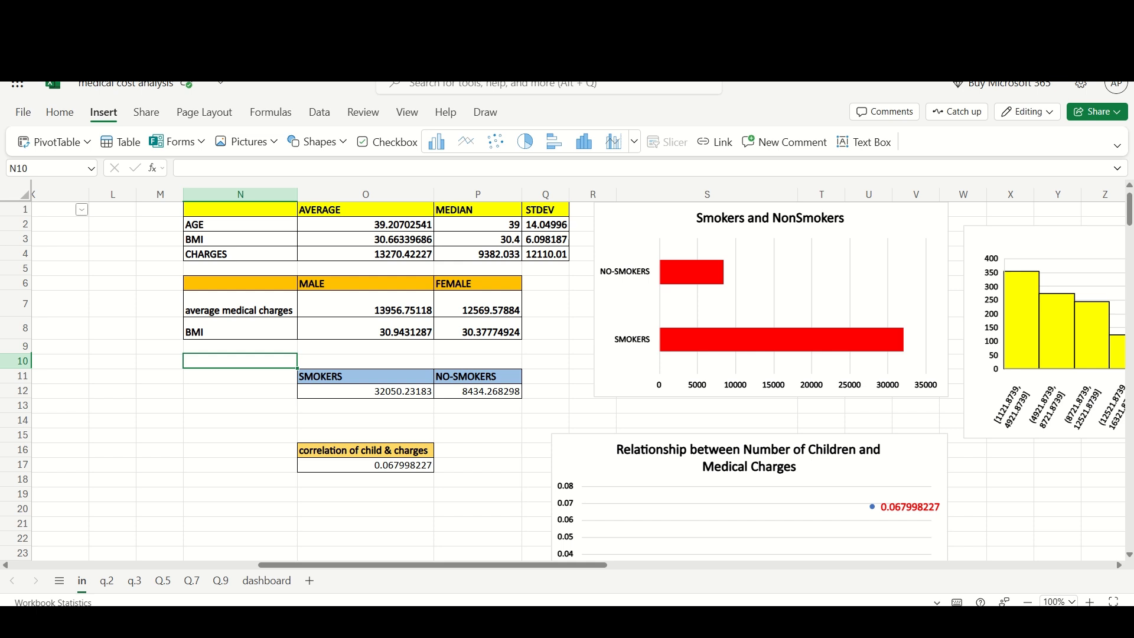
{"action": "left_click", "coordinate": [365, 390]}
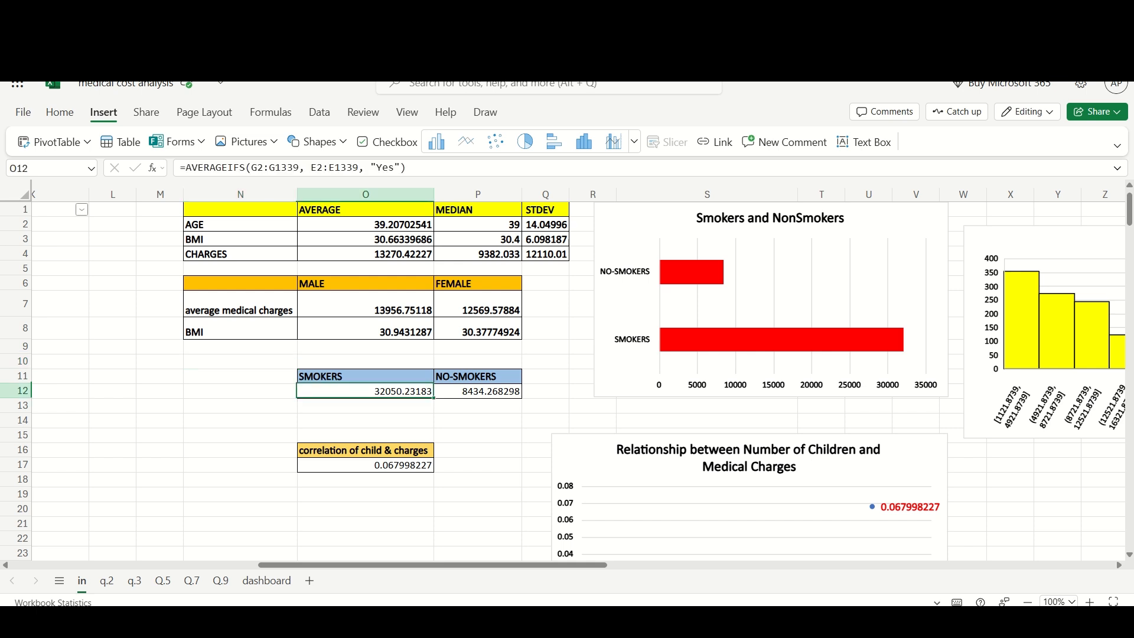
{"action": "mouse_move", "coordinate": [409, 169]}
{"action": "left_mouse_down"}
{"action": "mouse_move", "coordinate": [180, 168]}
{"action": "mouse_move", "coordinate": [407, 168]}
{"action": "left_mouse_up"}
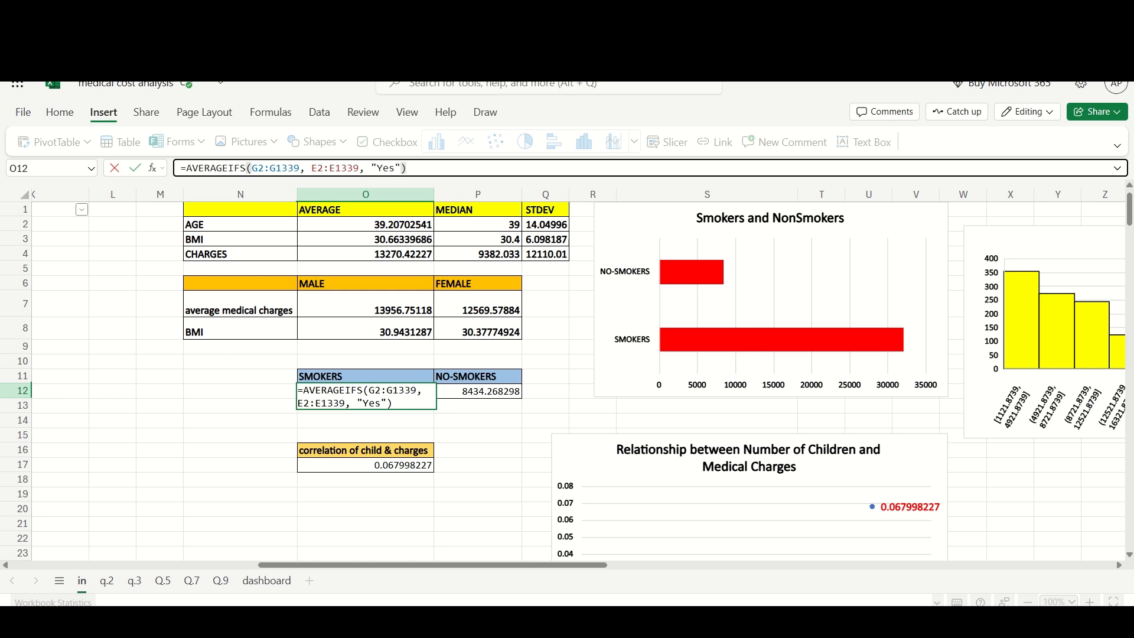
{"action": "left_click", "coordinate": [240, 391]}
{"action": "left_click", "coordinate": [478, 391]}
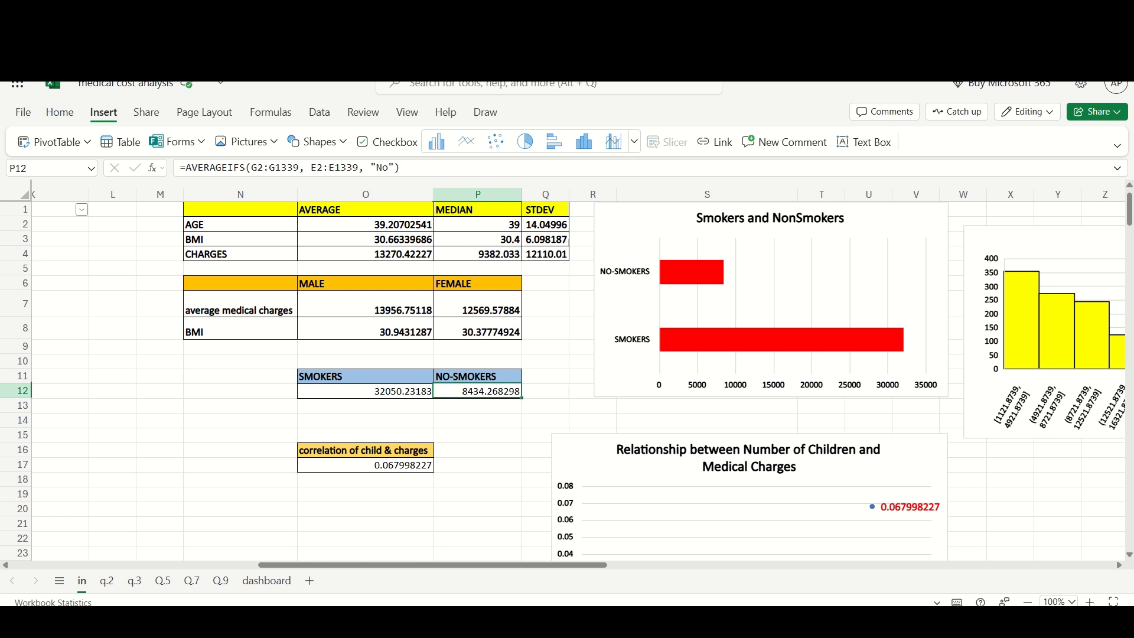
{"action": "left_click", "coordinate": [477, 405]}
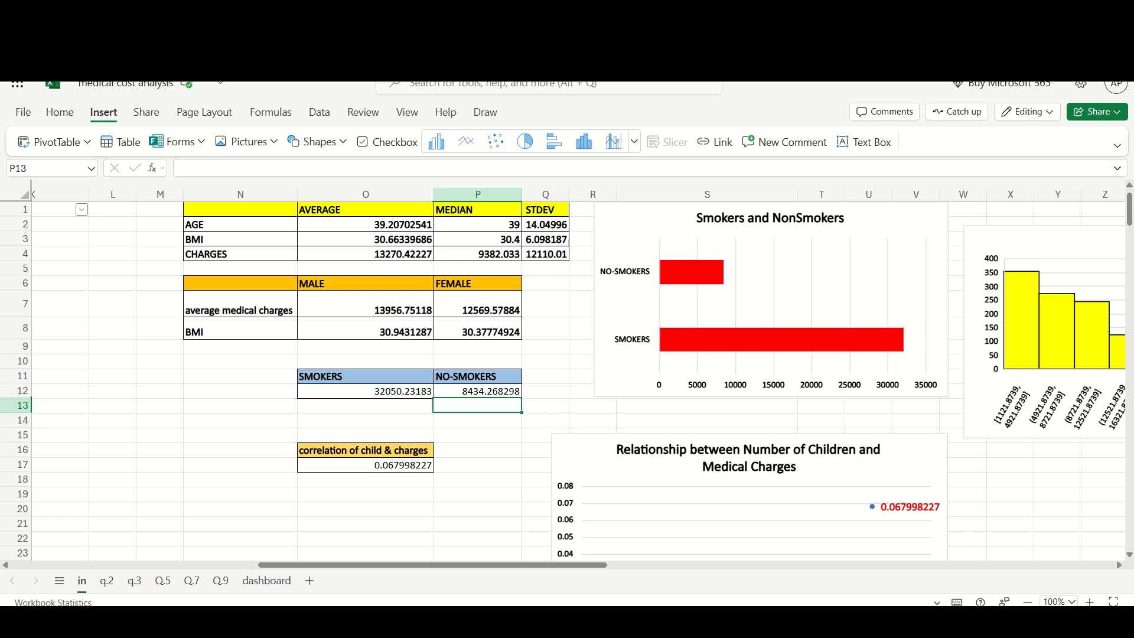
- Review the smoker pivot table and pie chart on sheet q.3
{"action": "left_click", "coordinate": [135, 581]}
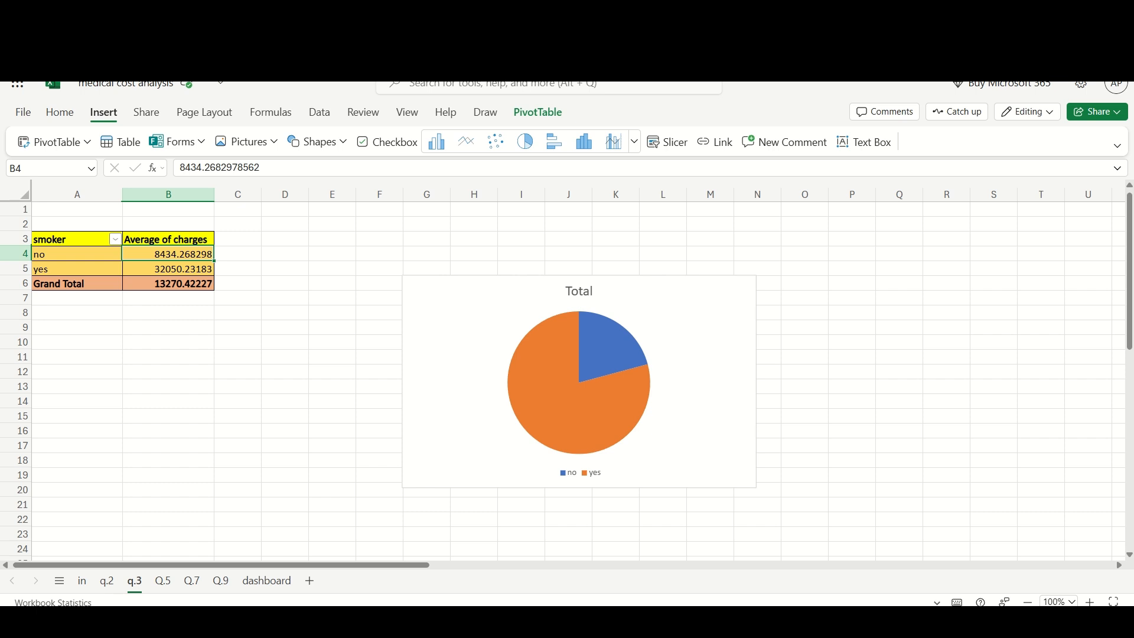
{"action": "mouse_move", "coordinate": [567, 348]}
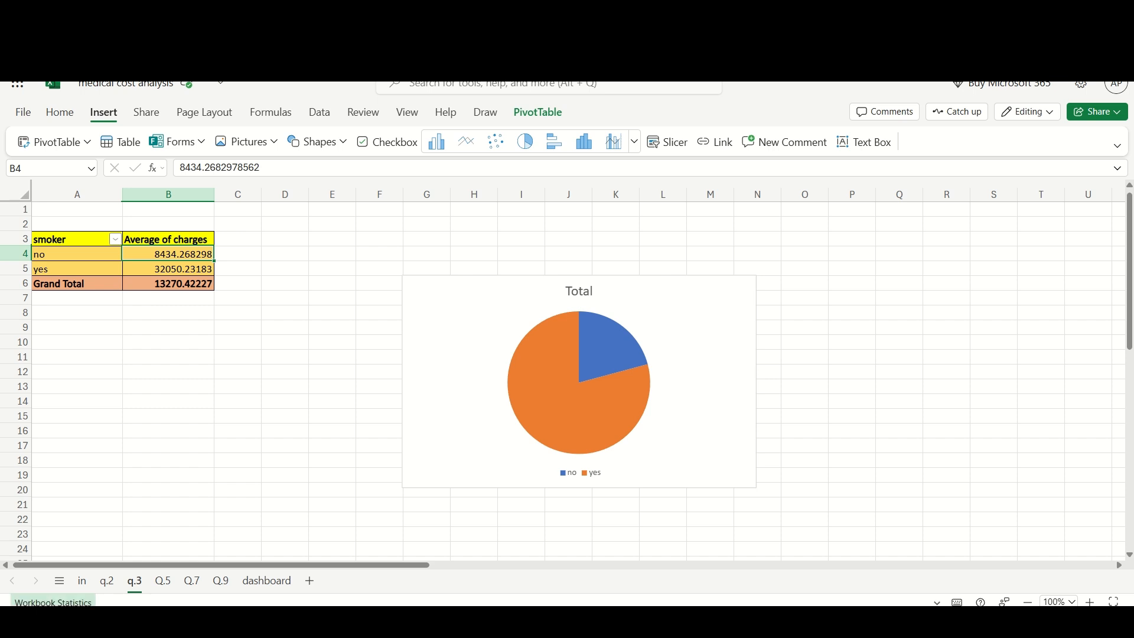
- Return to sheet in, inspect the CORREL formula for children and charges, and scroll to the BMI correlation
{"action": "left_click", "coordinate": [82, 580]}
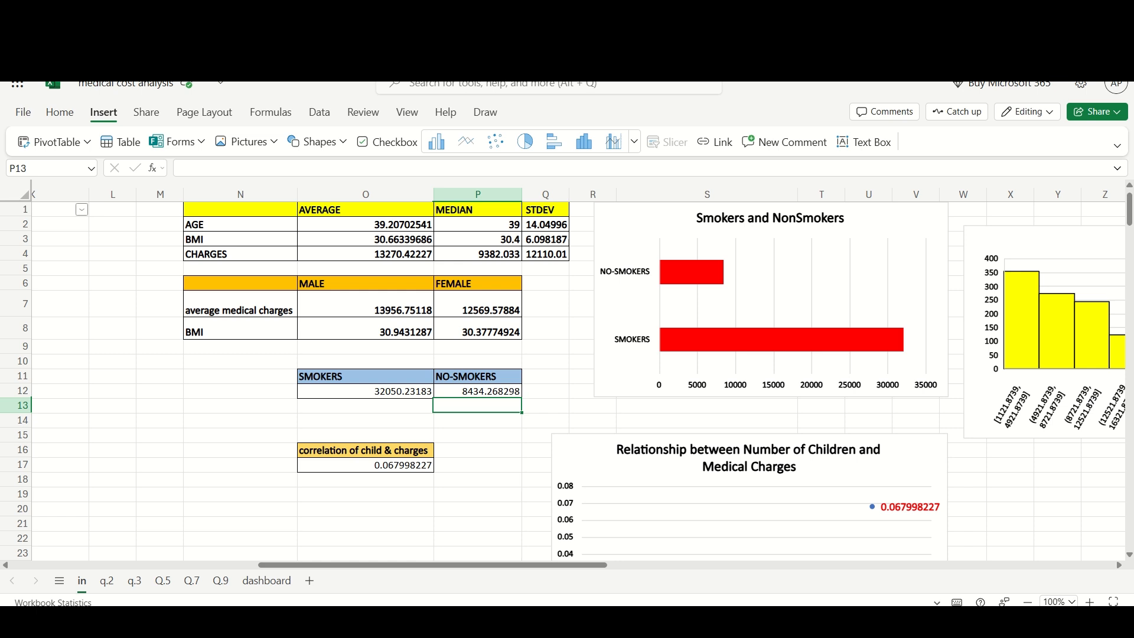
{"action": "left_click", "coordinate": [365, 465]}
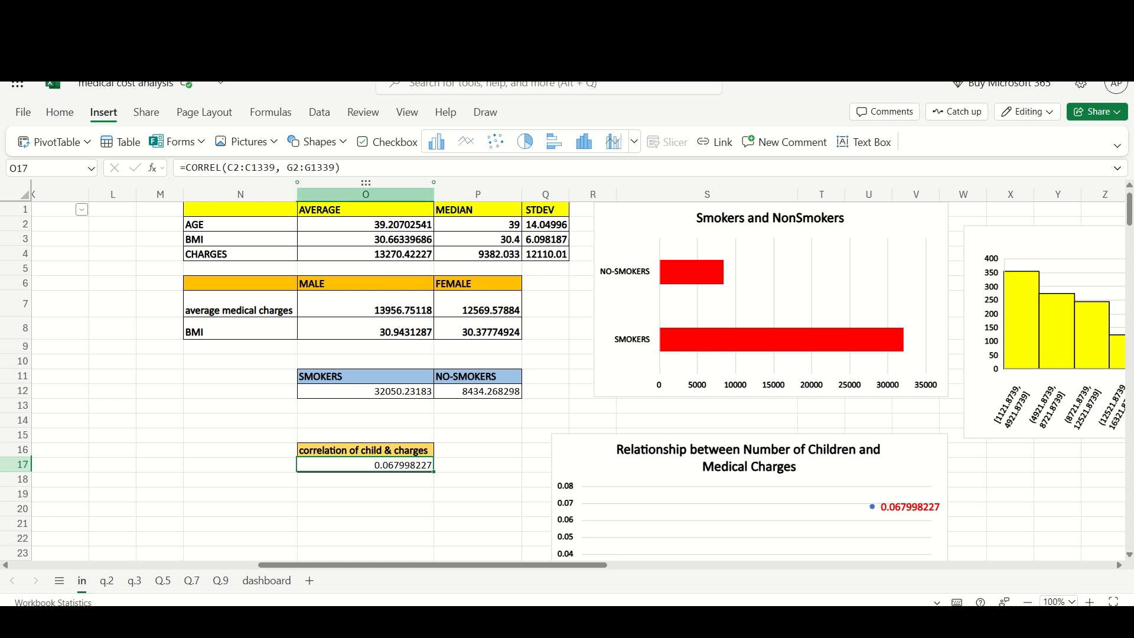
{"action": "mouse_move", "coordinate": [360, 169]}
{"action": "left_mouse_down"}
{"action": "mouse_move", "coordinate": [186, 168]}
{"action": "mouse_move", "coordinate": [348, 168]}
{"action": "left_mouse_up"}
{"action": "left_click", "coordinate": [240, 420]}
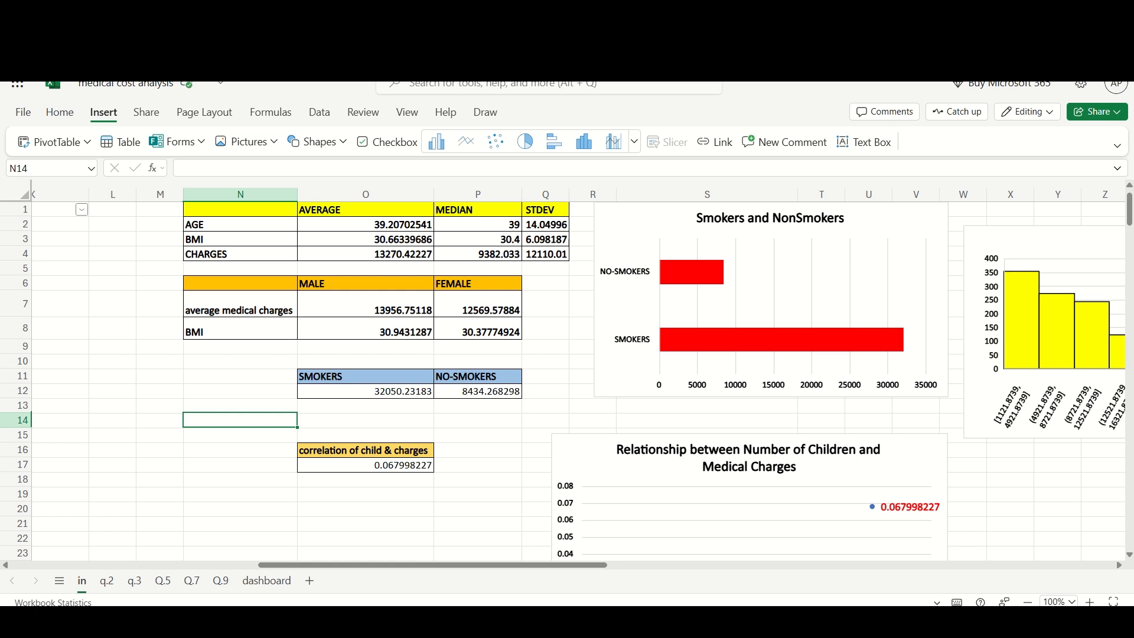
{"action": "scroll", "coordinate": [564, 381], "scroll_direction": "down", "scroll_amount": 2}
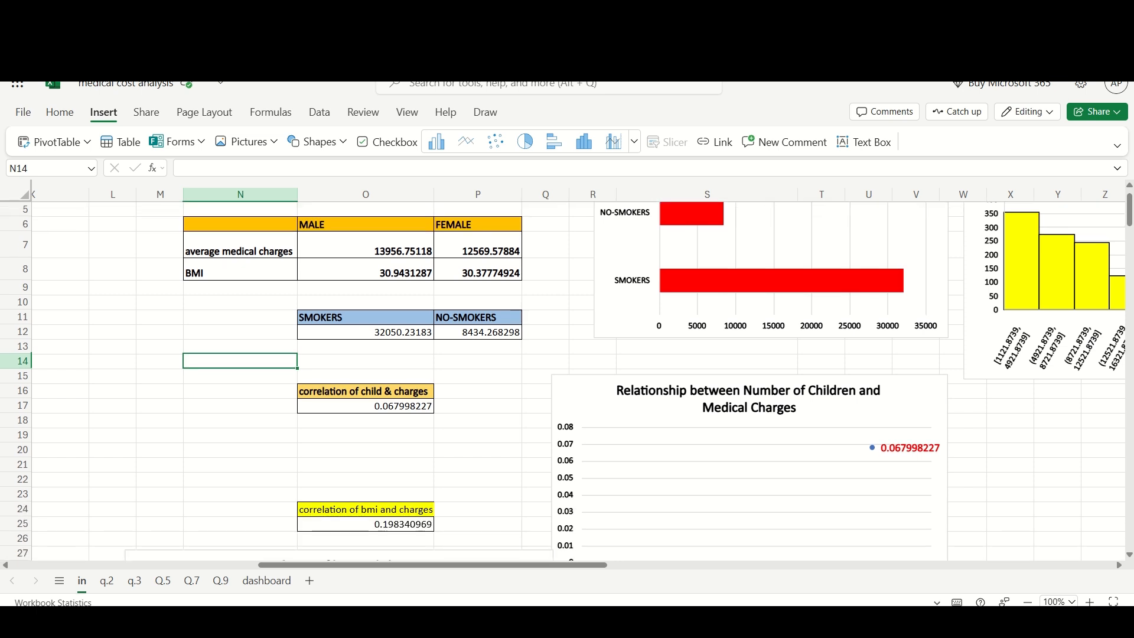
- Switch to sheet Q.5 and review the regional pivot table of average BMI and charges with its Geographical Insights chart
{"action": "left_click", "coordinate": [366, 405]}
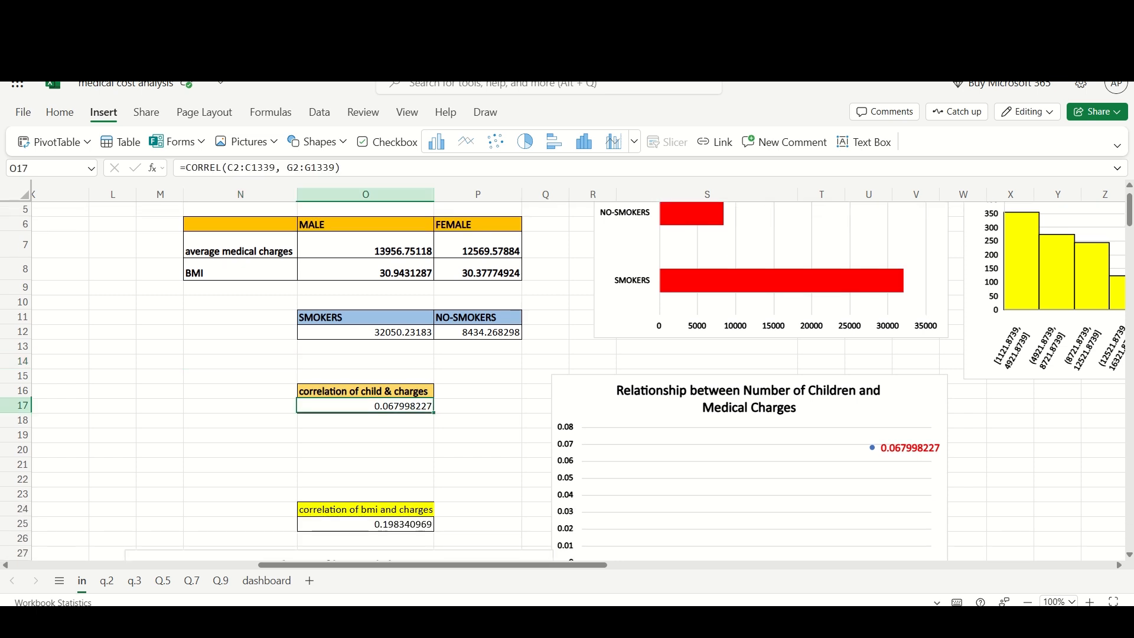
{"action": "scroll", "coordinate": [563, 381], "scroll_direction": "down", "scroll_amount": 2}
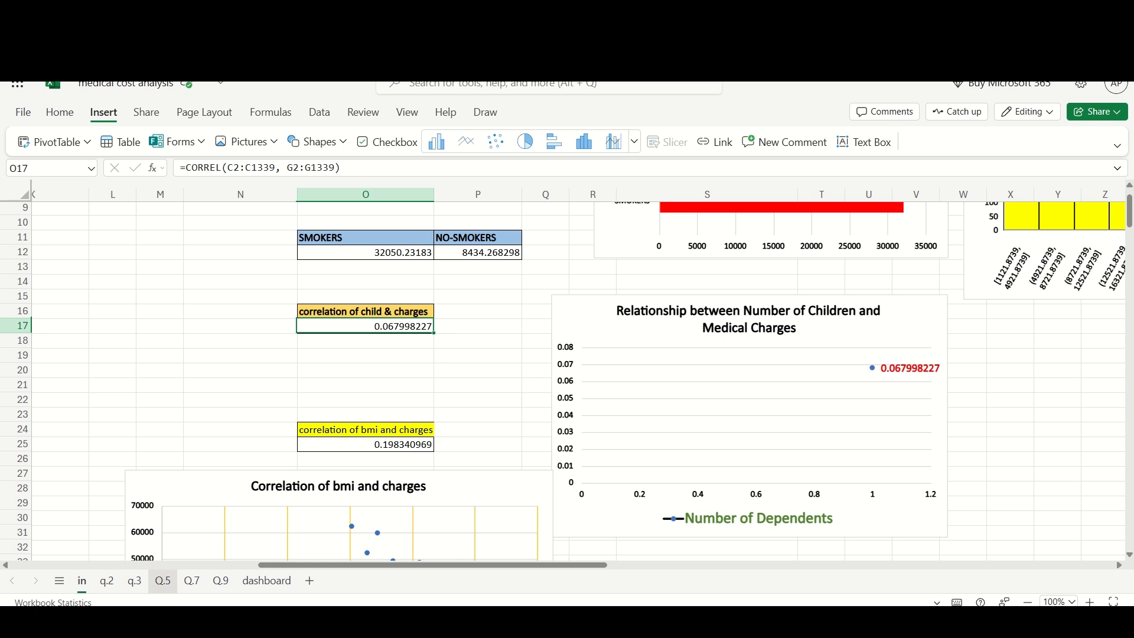
{"action": "left_click", "coordinate": [163, 581]}
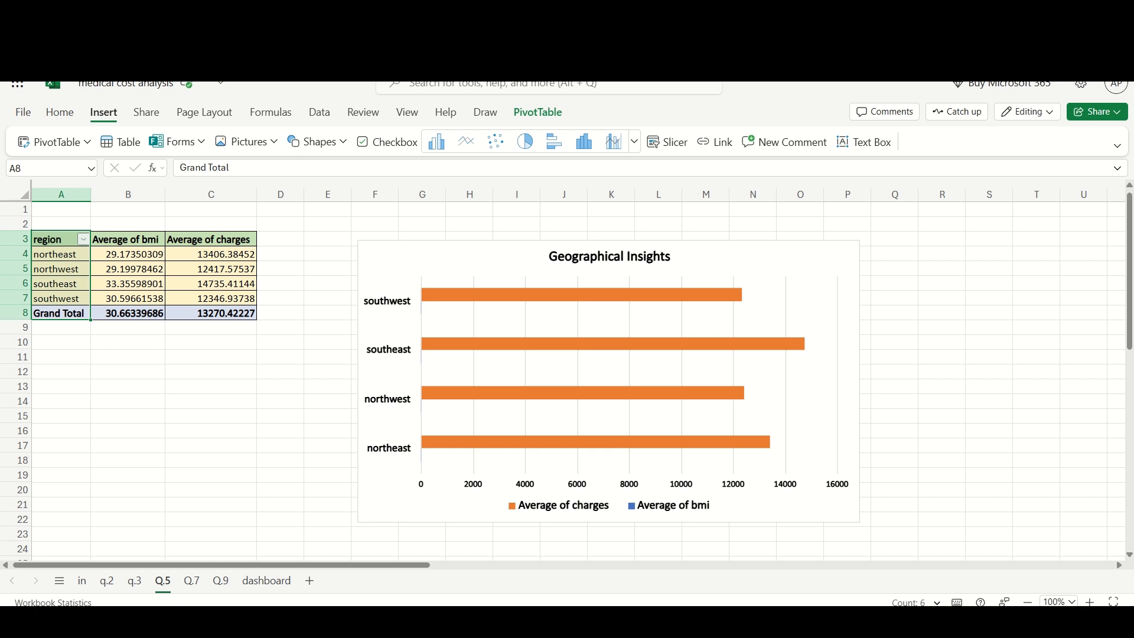
{"action": "left_click", "coordinate": [128, 415]}
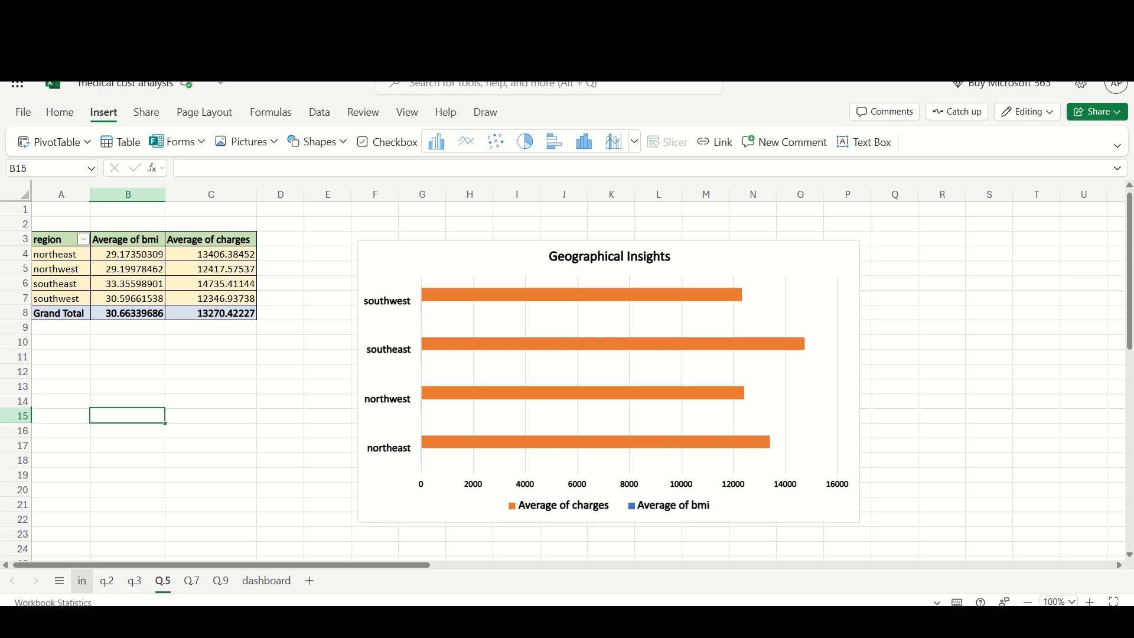
- Return to sheet in and review the Cost Distribution Analysis histogram of charges
{"action": "left_click", "coordinate": [82, 580]}
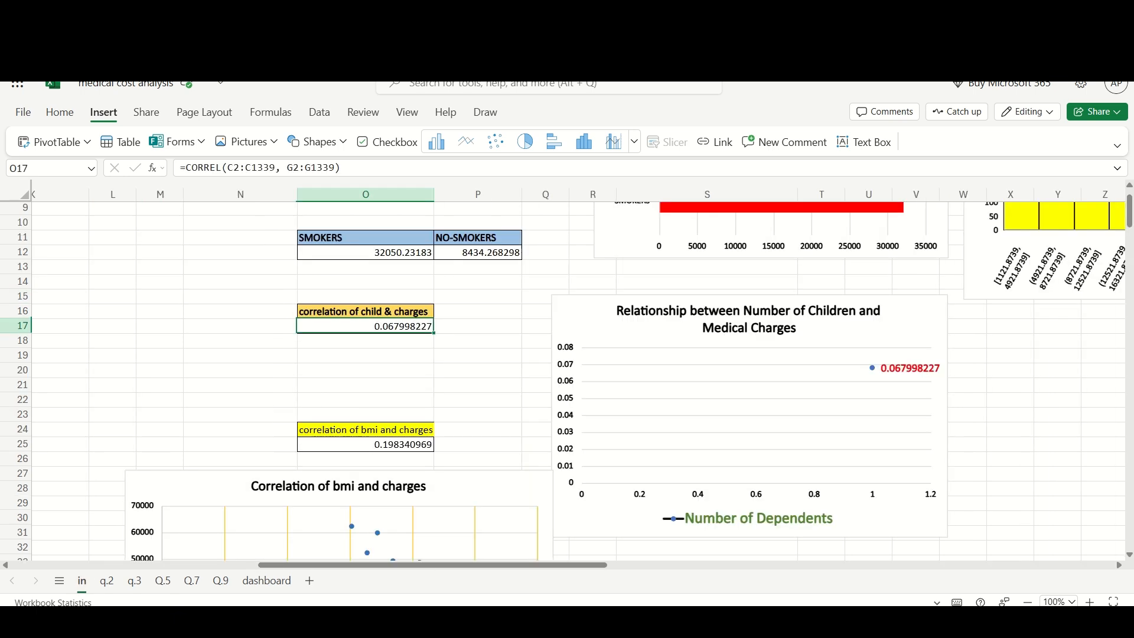
{"action": "scroll", "coordinate": [578, 381], "scroll_direction": "right", "scroll_amount": 6}
{"action": "scroll", "coordinate": [579, 380], "scroll_direction": "up", "scroll_amount": 3}
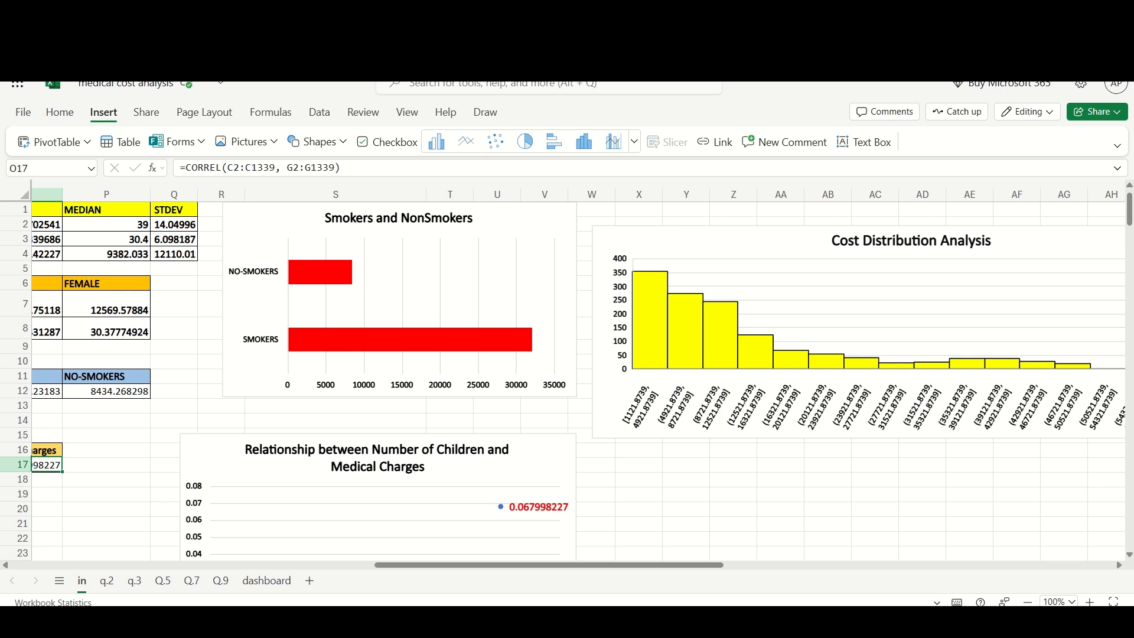
{"action": "scroll", "coordinate": [579, 380], "scroll_direction": "right", "scroll_amount": 4}
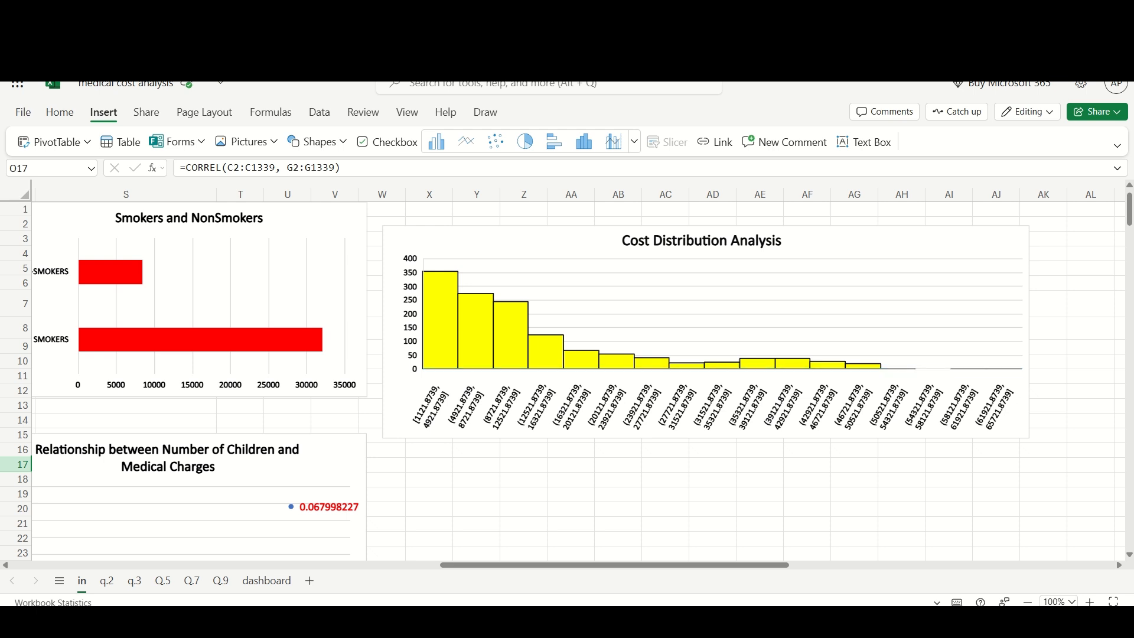
{"action": "mouse_move", "coordinate": [430, 315]}
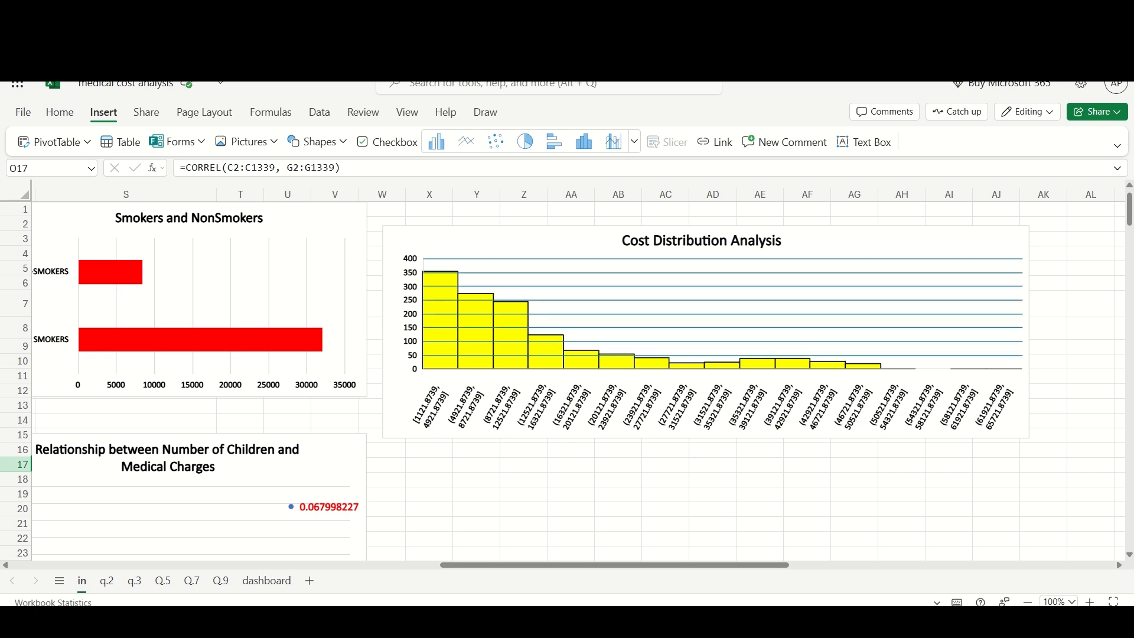
- Inspect the nested IF formula that classifies each BMI value in the BMI classification column, checking sample BMI values
{"action": "scroll", "coordinate": [567, 378], "scroll_direction": "left", "scroll_amount": 10}
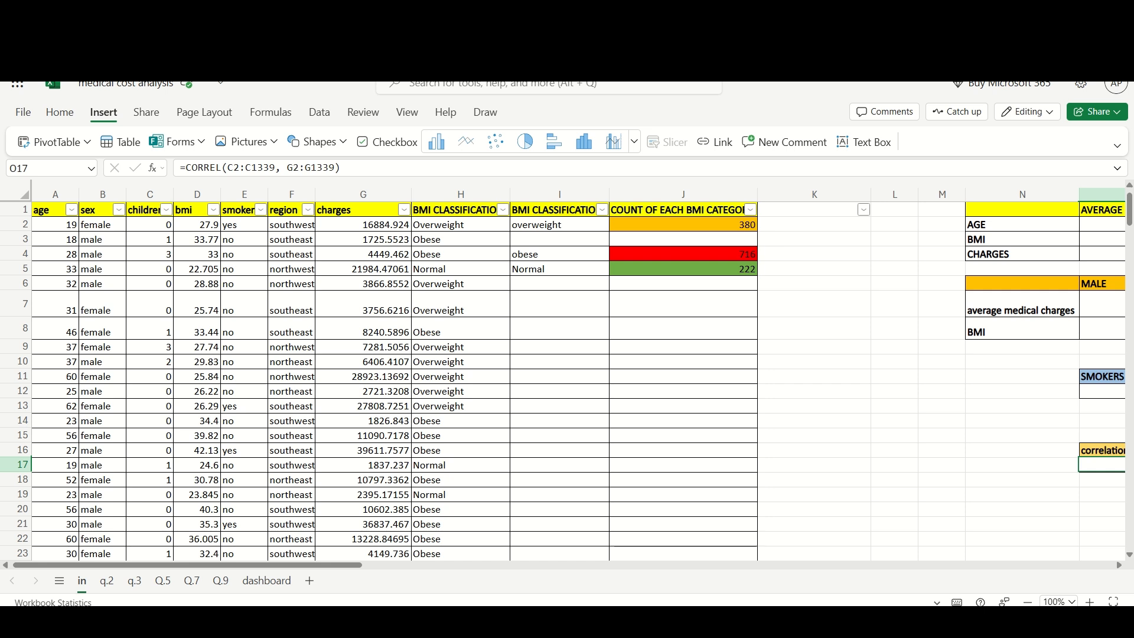
{"action": "left_click", "coordinate": [461, 224]}
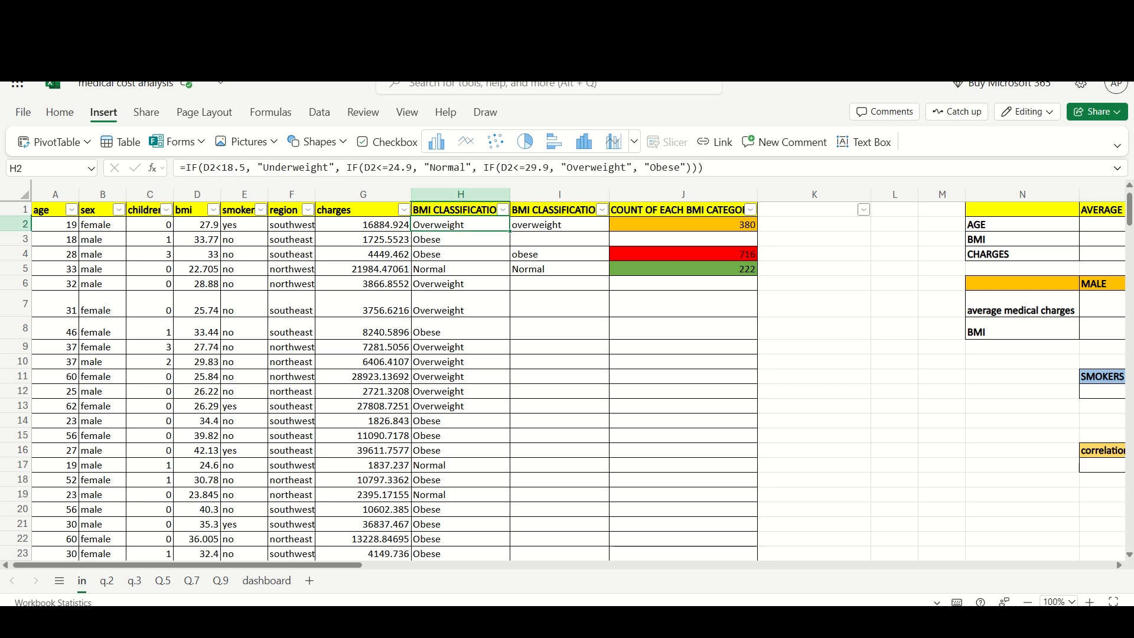
{"action": "mouse_move", "coordinate": [709, 168]}
{"action": "left_mouse_down"}
{"action": "mouse_move", "coordinate": [179, 167]}
{"action": "mouse_move", "coordinate": [705, 168]}
{"action": "left_mouse_up"}
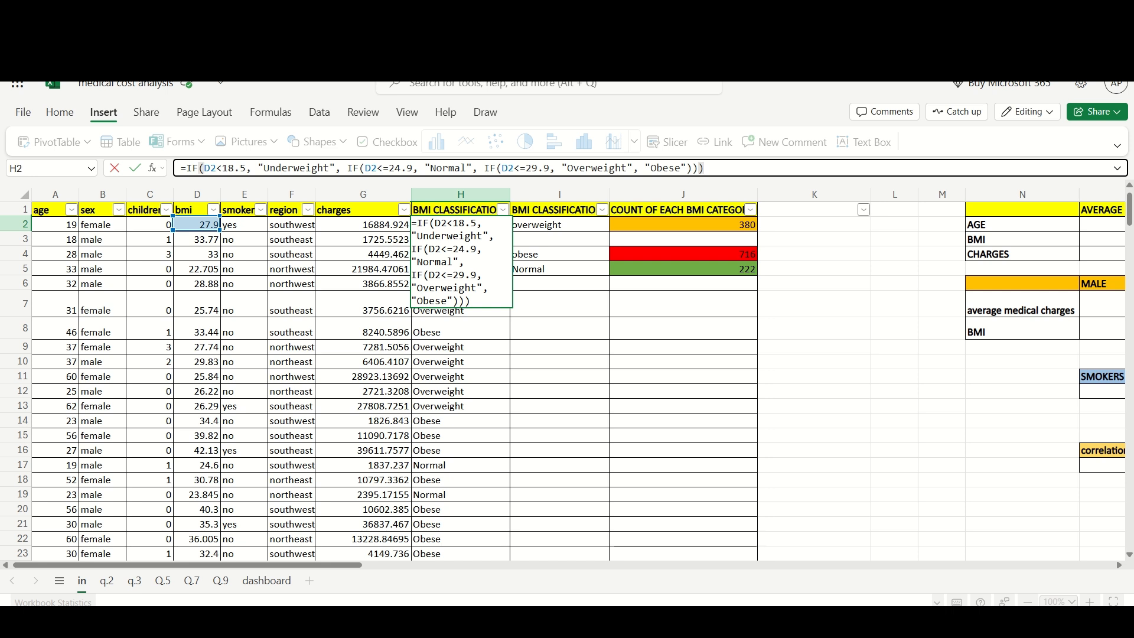
{"action": "left_click", "coordinate": [814, 239]}
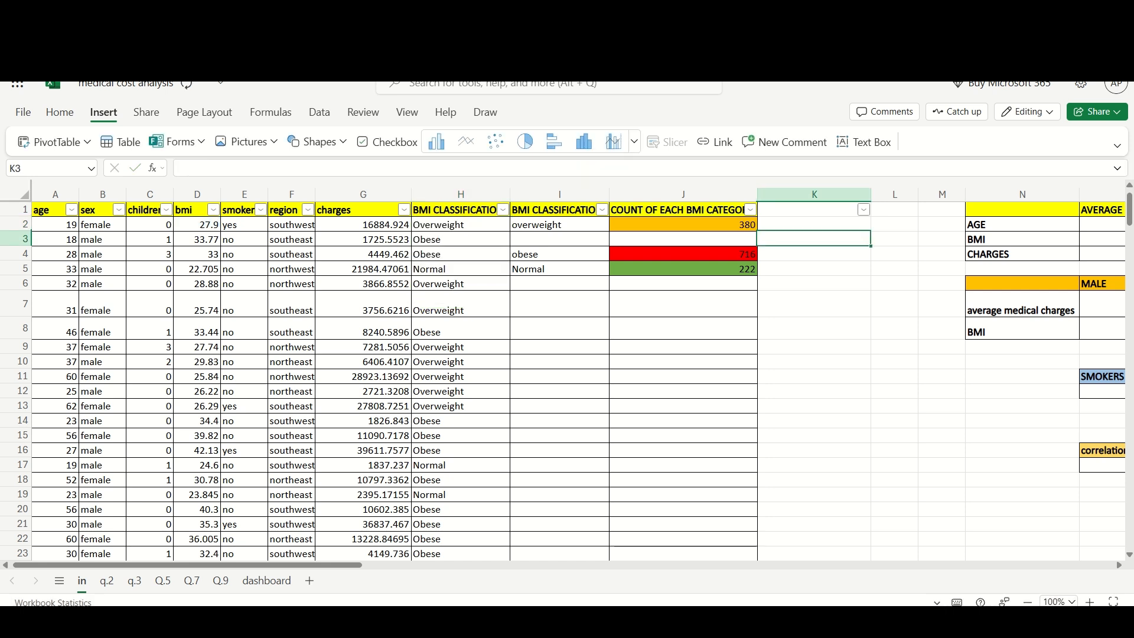
{"action": "left_click", "coordinate": [197, 224]}
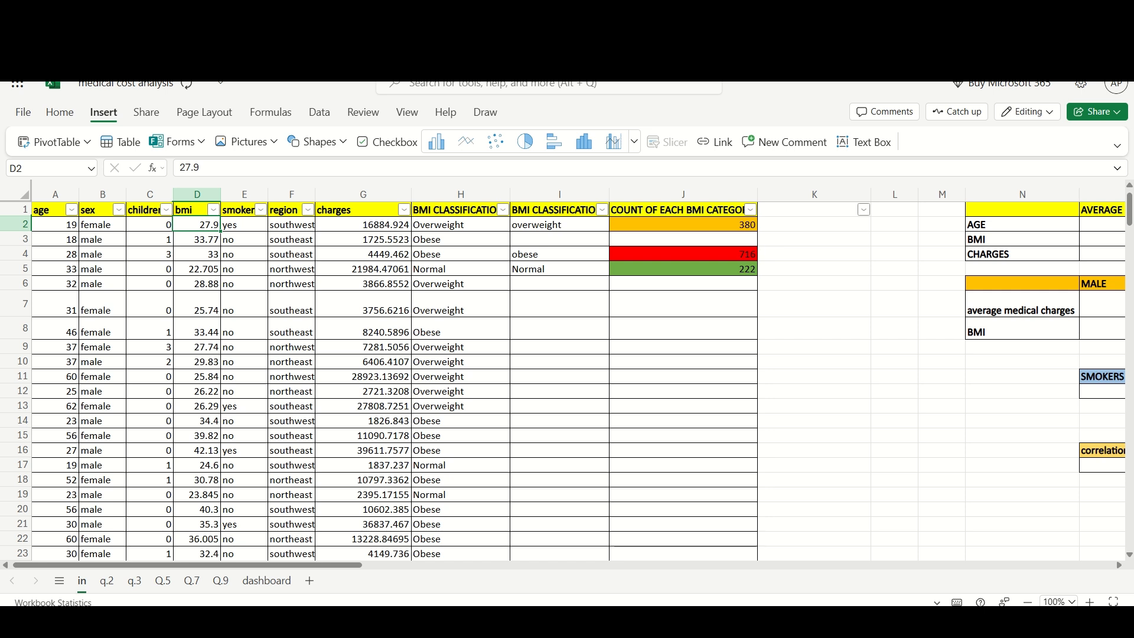
{"action": "left_click", "coordinate": [197, 254]}
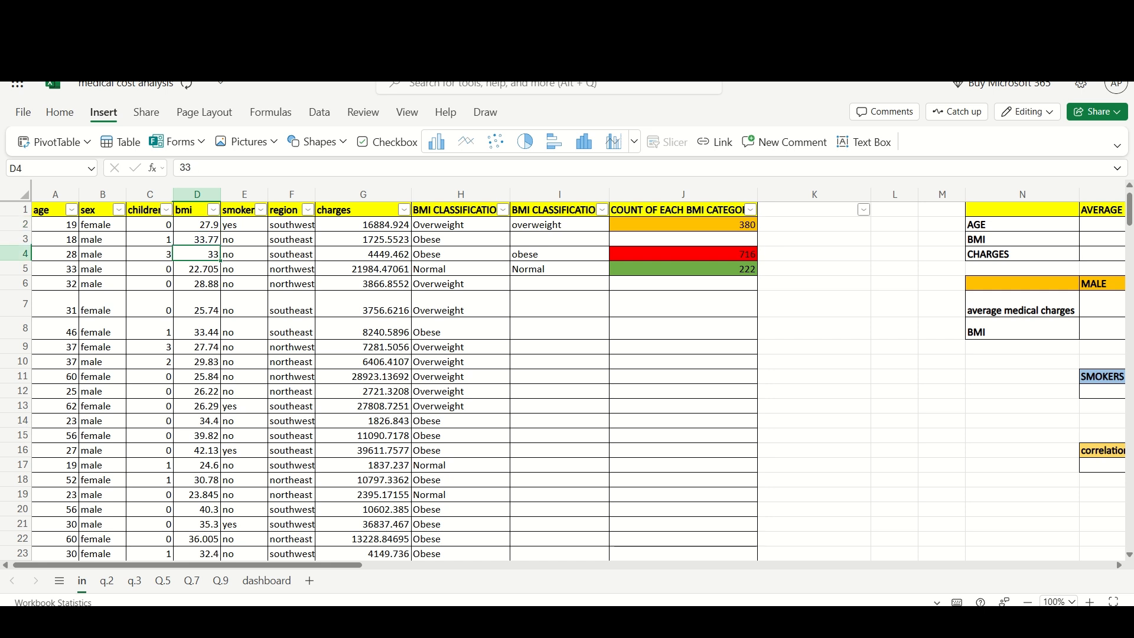
{"action": "left_click", "coordinate": [814, 304]}
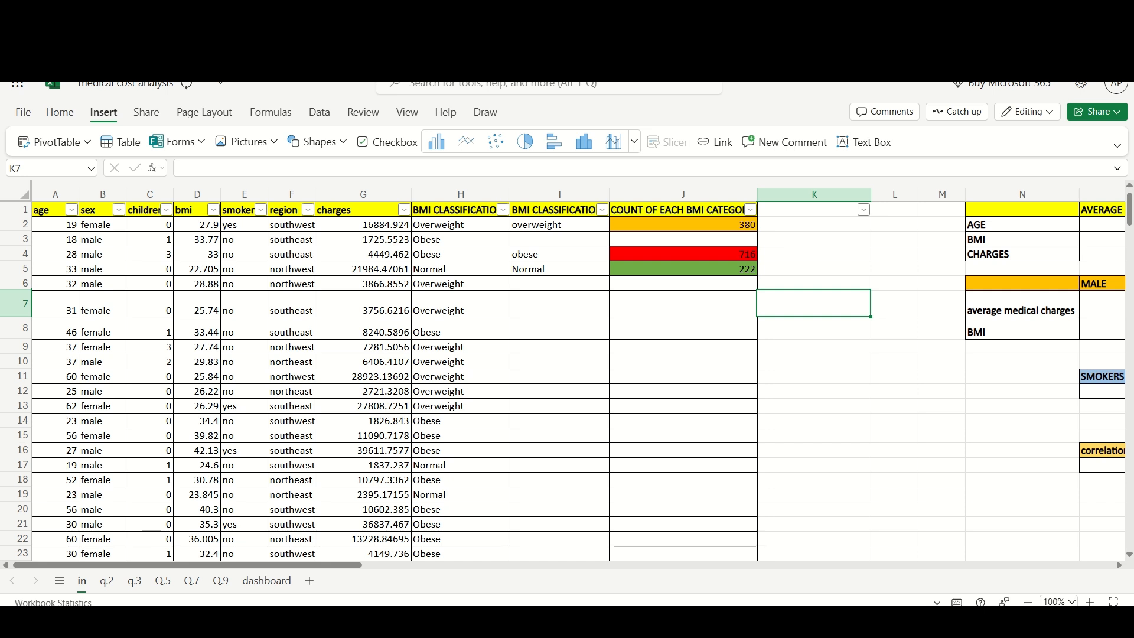
- Inspect the COUNTIF formula counting each BMI category, then view its pivot table and chart on sheet Q.7
{"action": "left_click", "coordinate": [683, 224]}
{"action": "mouse_move", "coordinate": [373, 168]}
{"action": "left_mouse_down"}
{"action": "mouse_move", "coordinate": [196, 168]}
{"action": "mouse_move", "coordinate": [373, 168]}
{"action": "left_mouse_up"}
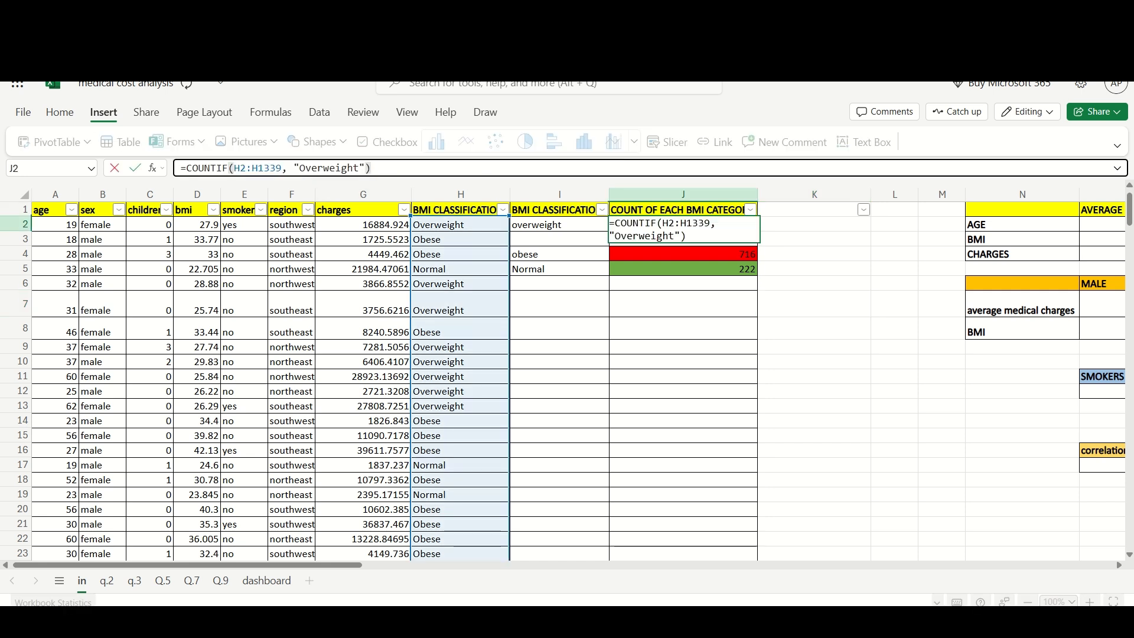
{"action": "left_click", "coordinate": [813, 328]}
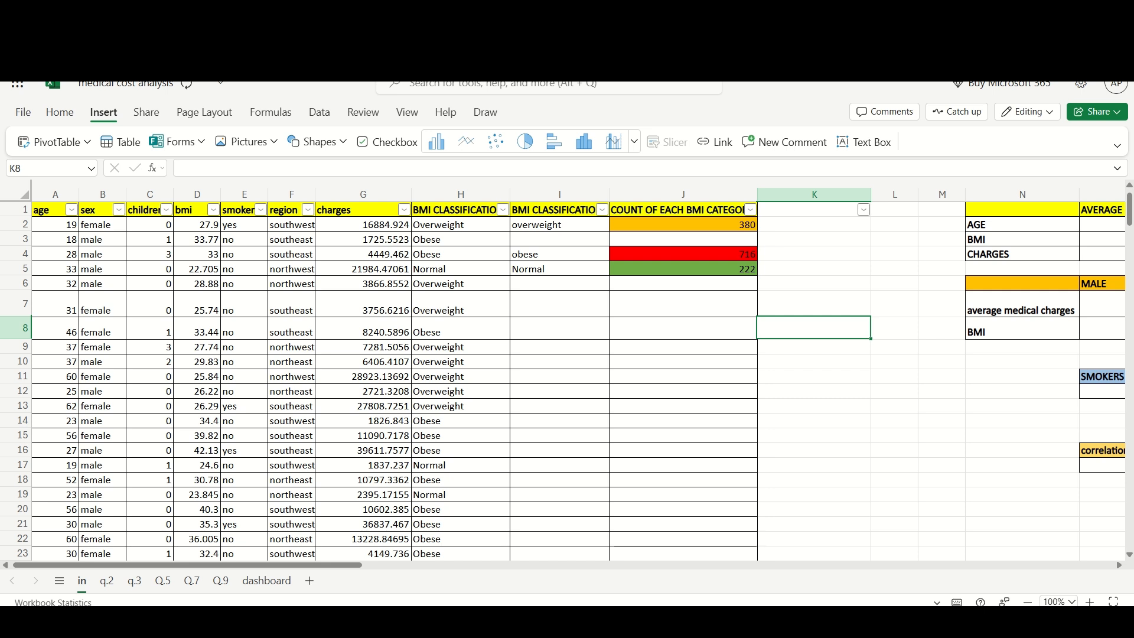
{"action": "scroll", "coordinate": [566, 377], "scroll_direction": "down", "scroll_amount": 8}
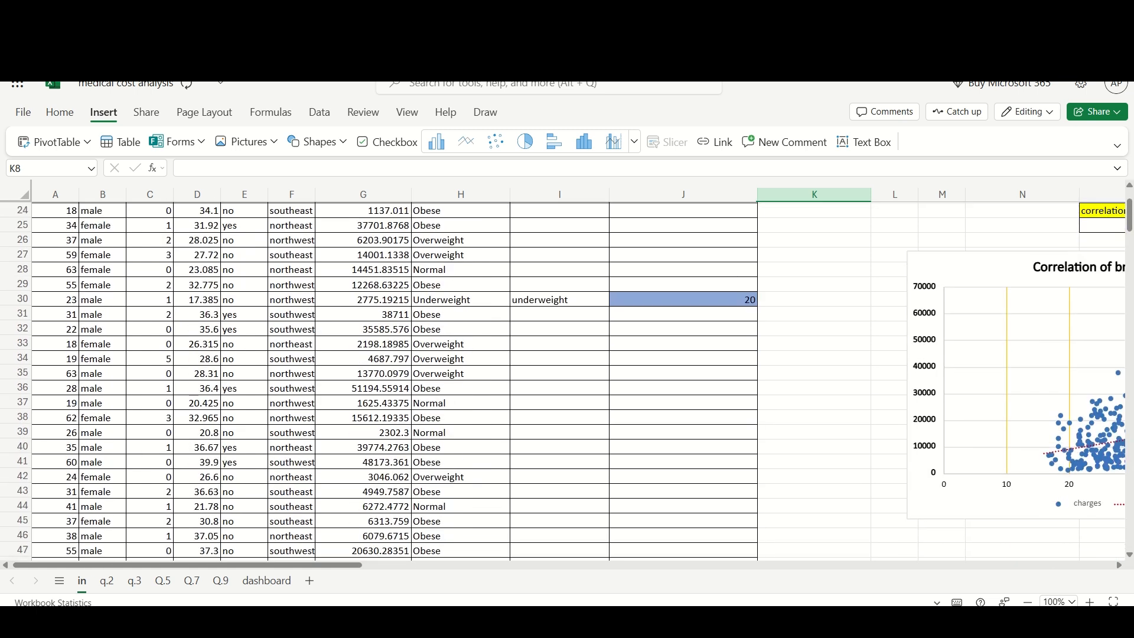
{"action": "scroll", "coordinate": [567, 378], "scroll_direction": "up", "scroll_amount": 8}
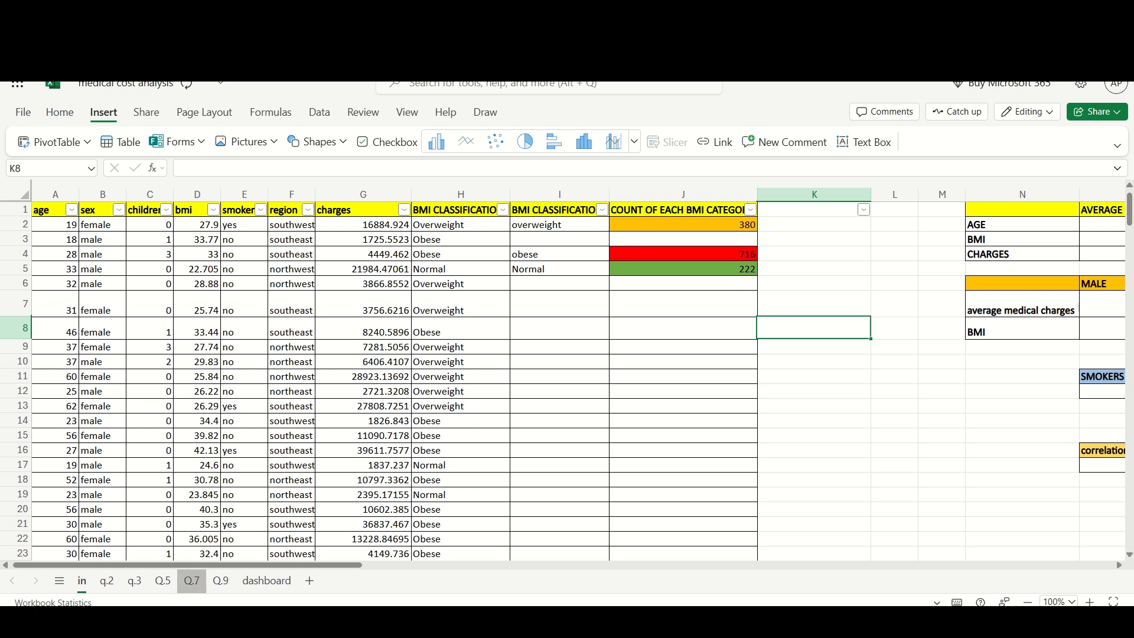
{"action": "left_click", "coordinate": [191, 581]}
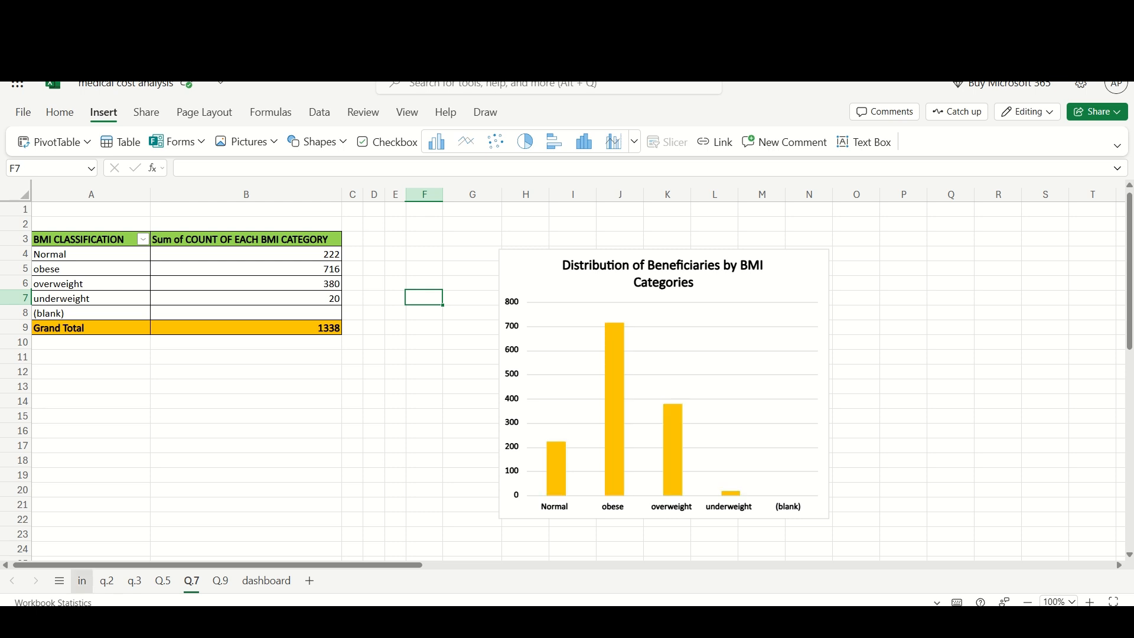
{"action": "left_click", "coordinate": [82, 580]}
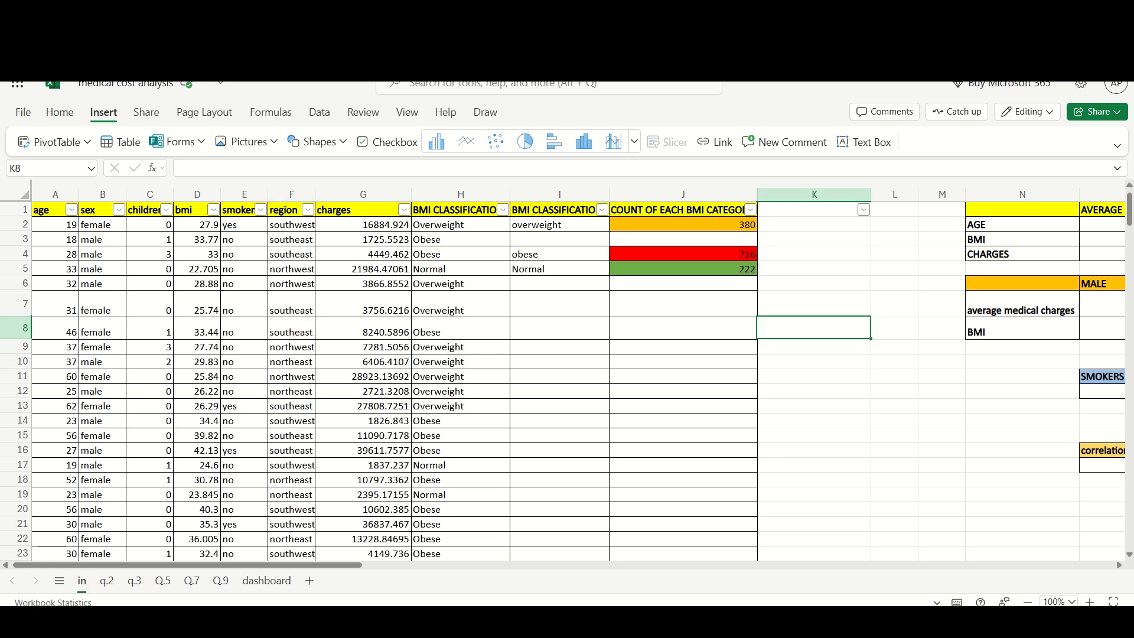
- Return to sheet in and inspect the BMI and charges correlation chart and its CORREL formula
{"action": "scroll", "coordinate": [567, 378], "scroll_direction": "right", "scroll_amount": 3}
{"action": "scroll", "coordinate": [567, 378], "scroll_direction": "right", "scroll_amount": 4}
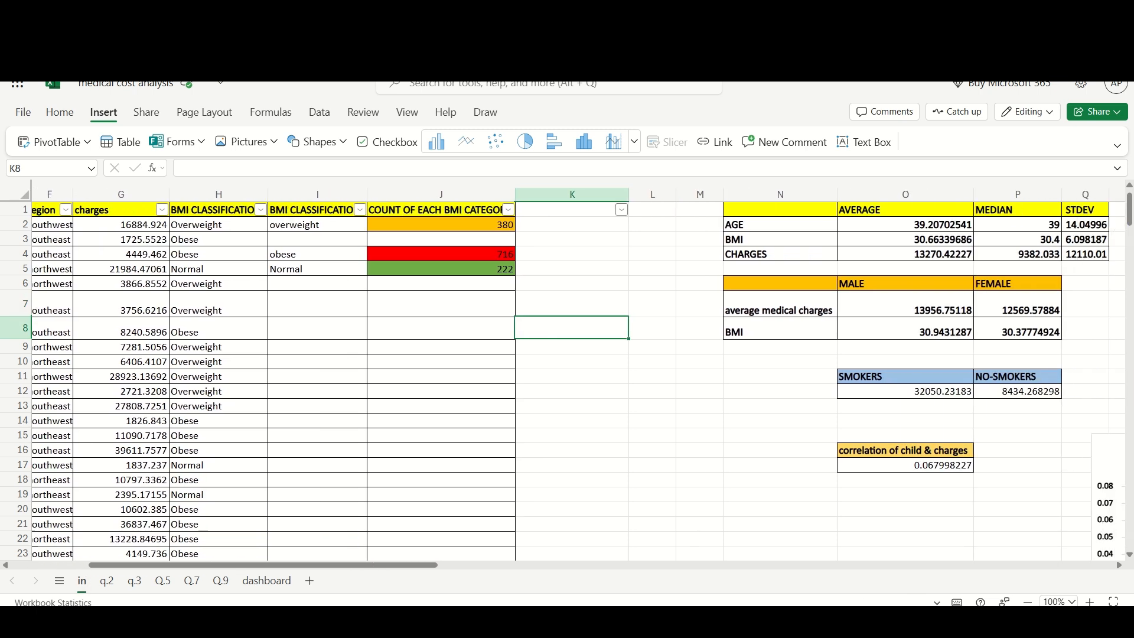
{"action": "scroll", "coordinate": [567, 378], "scroll_direction": "right", "scroll_amount": 1}
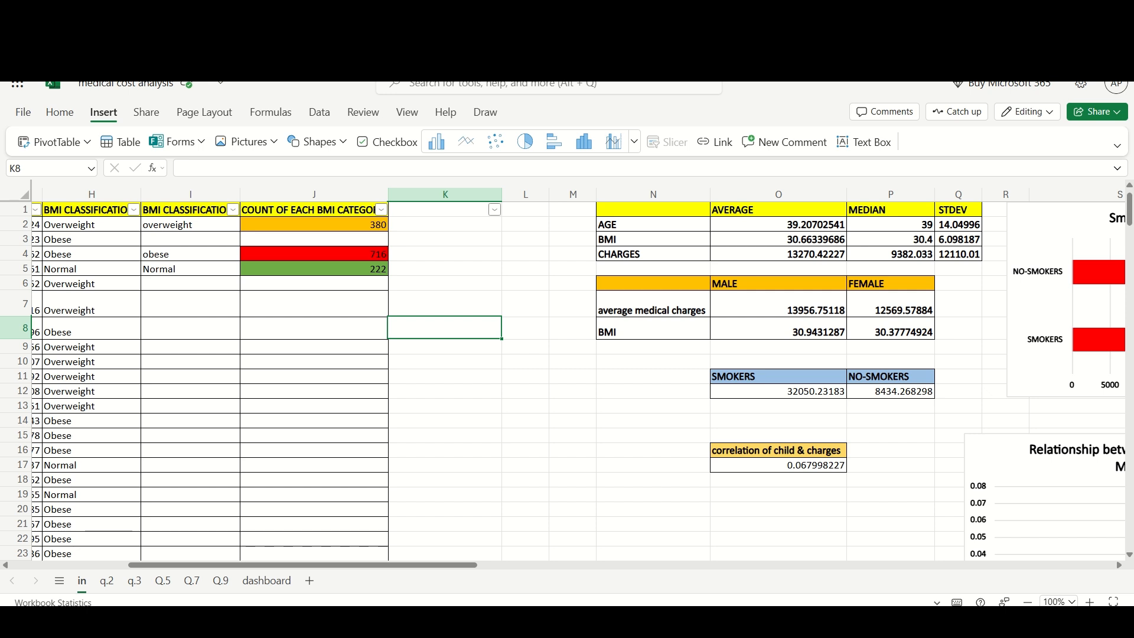
{"action": "scroll", "coordinate": [566, 378], "scroll_direction": "right", "scroll_amount": 2}
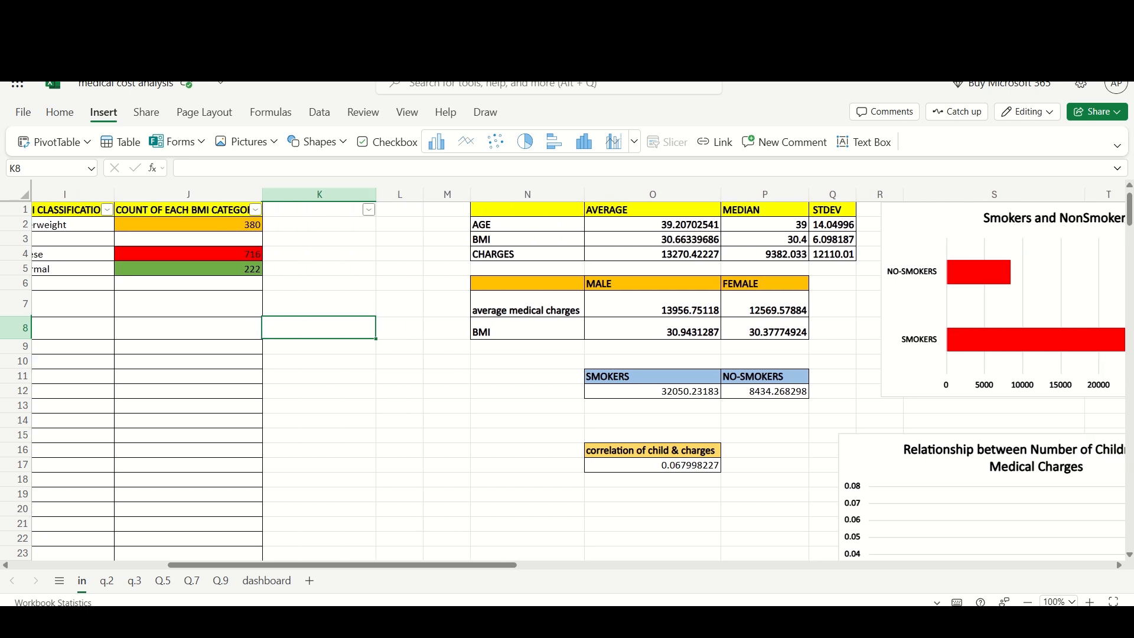
{"action": "scroll", "coordinate": [567, 378], "scroll_direction": "down", "scroll_amount": 9}
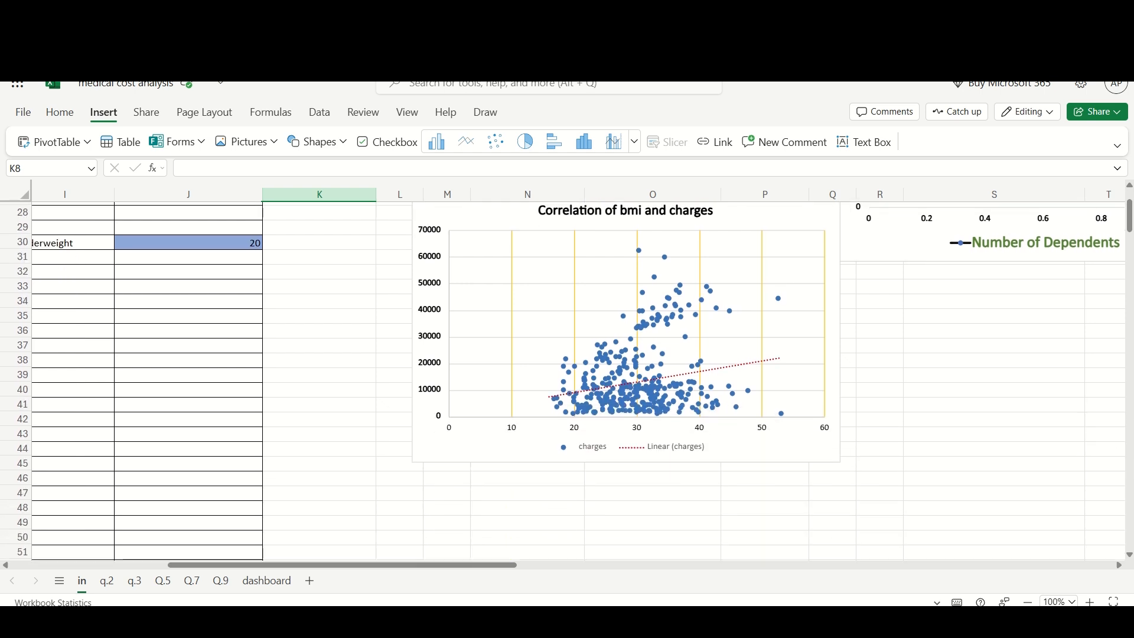
{"action": "scroll", "coordinate": [567, 378], "scroll_direction": "down", "scroll_amount": 1}
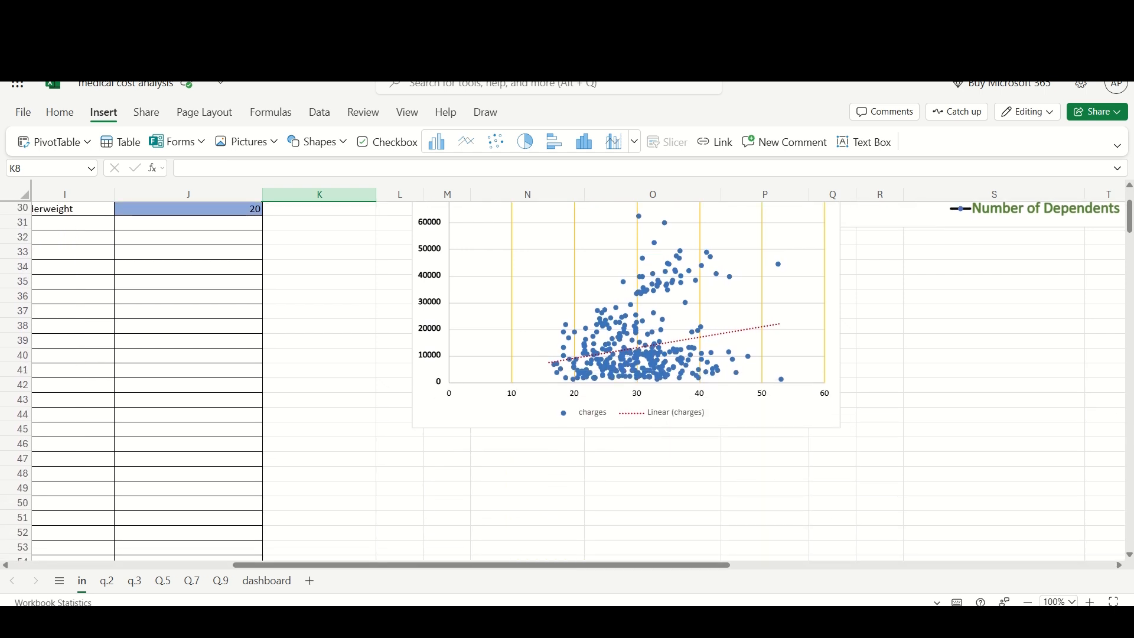
{"action": "scroll", "coordinate": [567, 378], "scroll_direction": "up", "scroll_amount": 3}
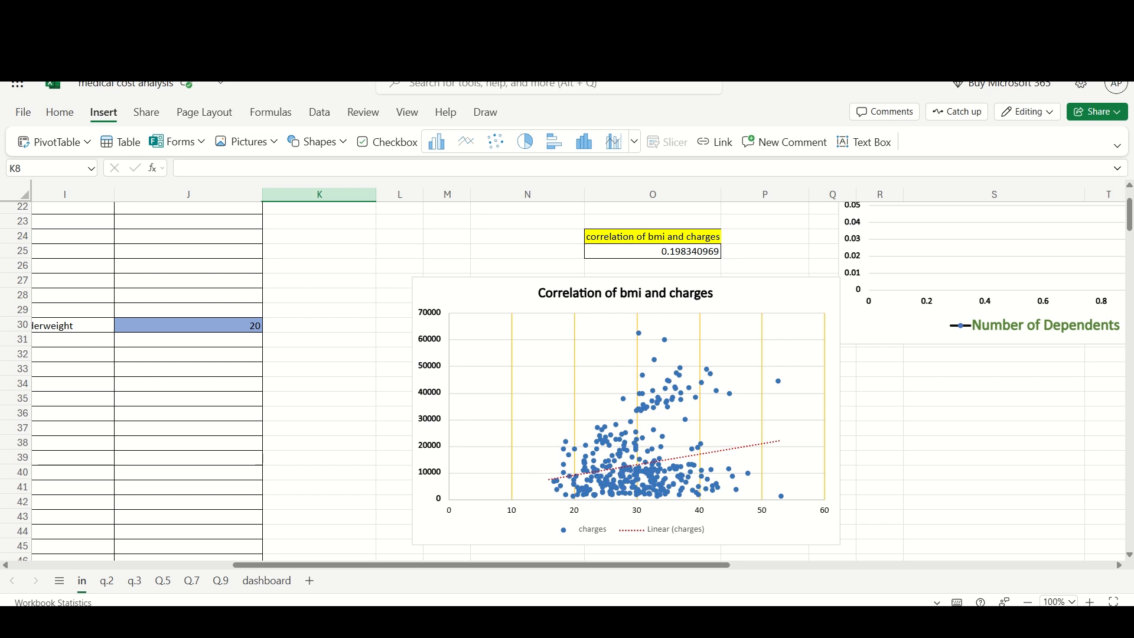
{"action": "mouse_move", "coordinate": [639, 407]}
{"action": "mouse_move", "coordinate": [635, 431]}
{"action": "scroll", "coordinate": [570, 380], "scroll_direction": "up", "scroll_amount": 1}
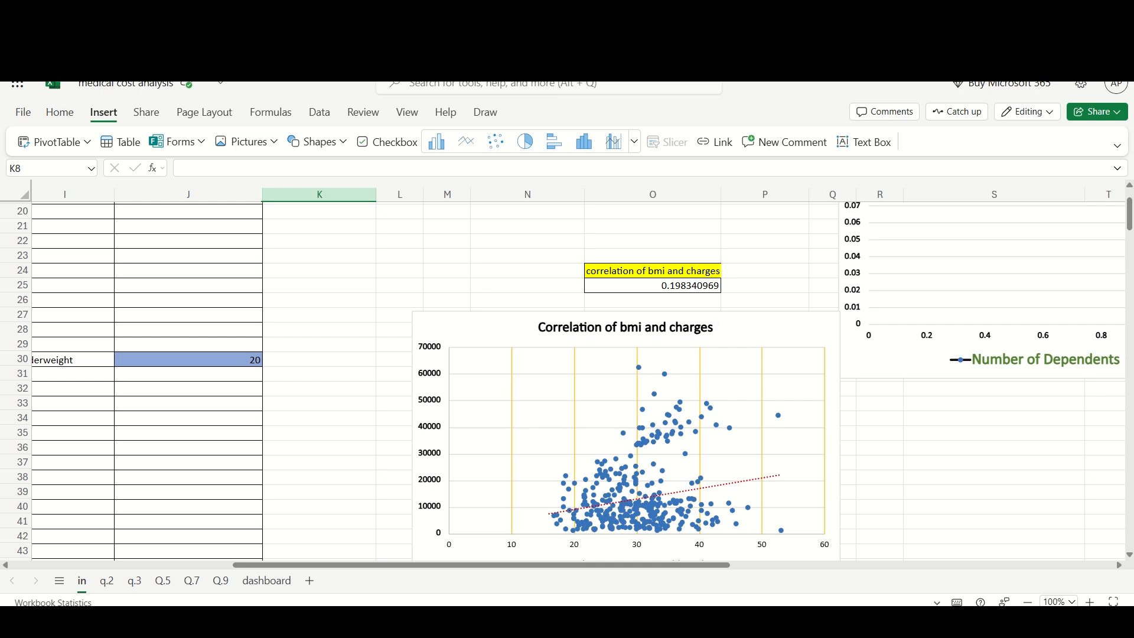
{"action": "left_click", "coordinate": [652, 285]}
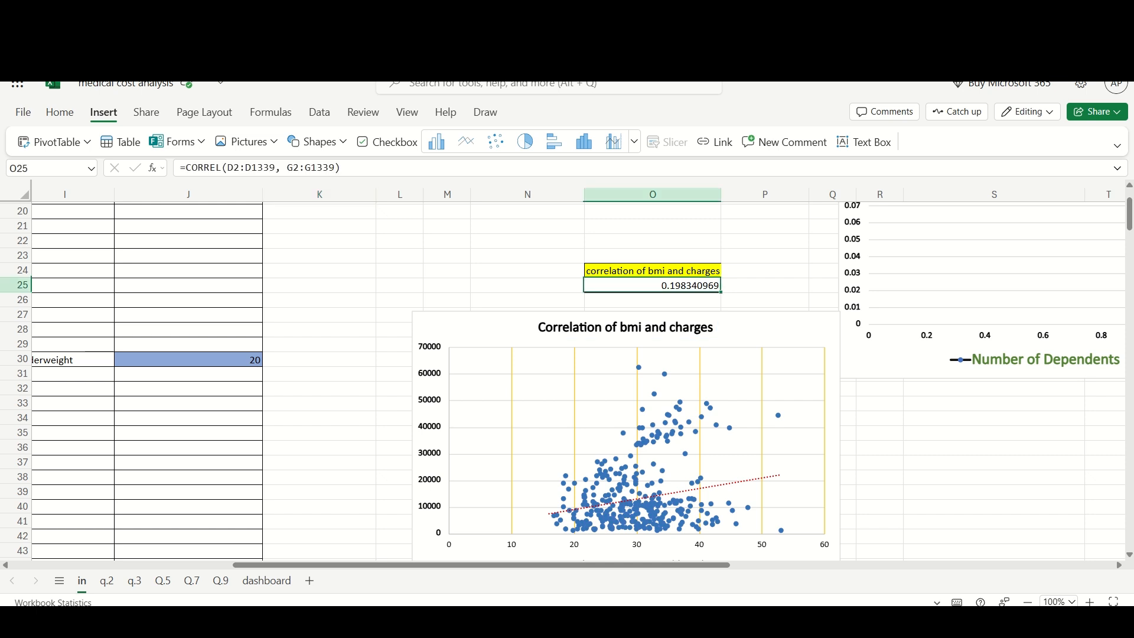
{"action": "key", "text": "F2"}
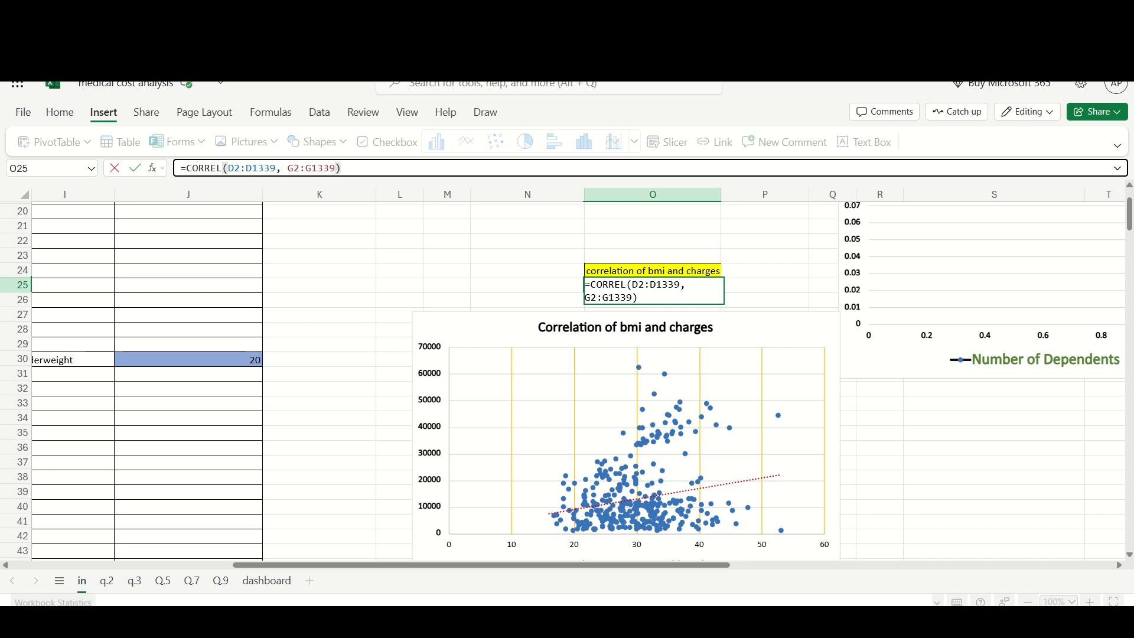
{"action": "left_click", "coordinate": [527, 255]}
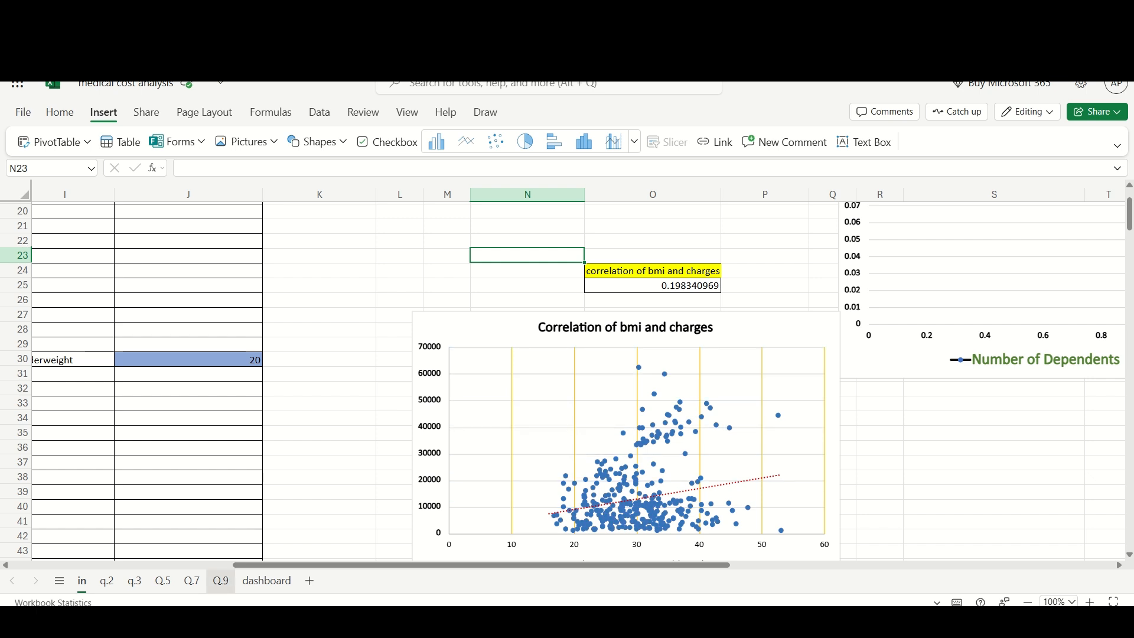
- Switch to sheet Q.9 and review the charges by smoker and region pivot table, slicers and chart
{"action": "left_click", "coordinate": [220, 581]}
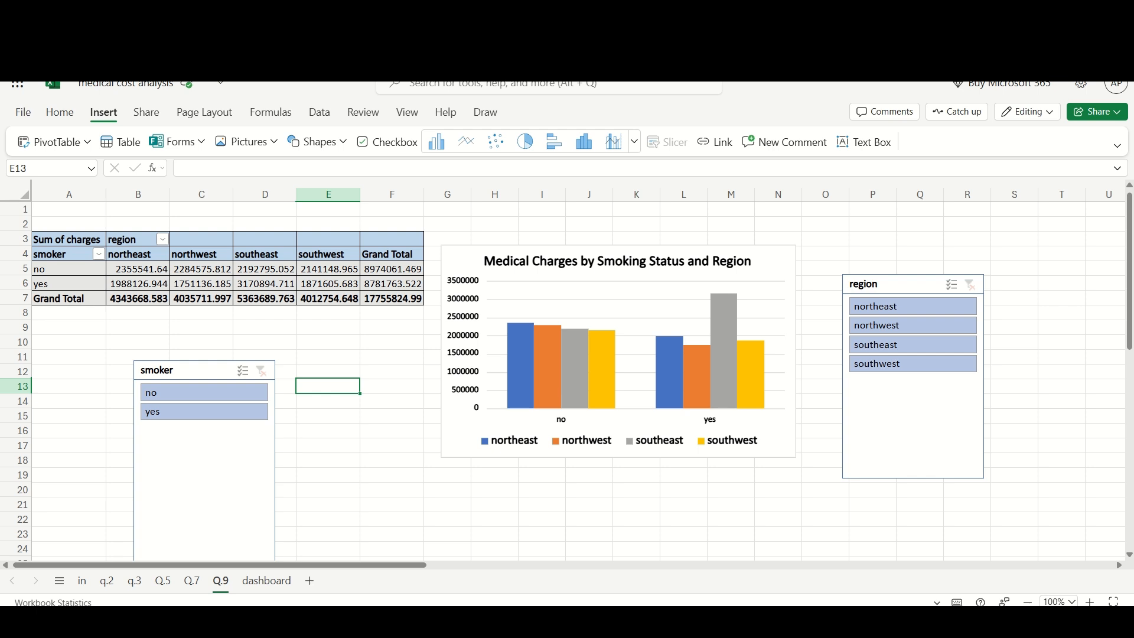
{"action": "mouse_move", "coordinate": [724, 348]}
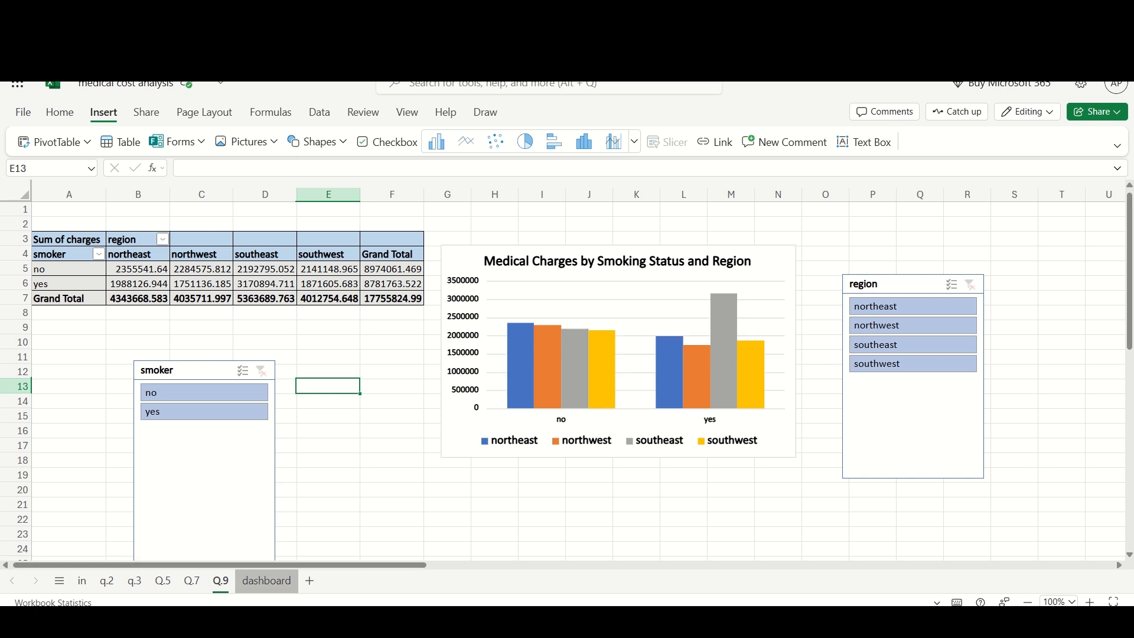
- Open the dashboard sheet and filter the BMI classification slicer to Obese
{"action": "left_click", "coordinate": [266, 581]}
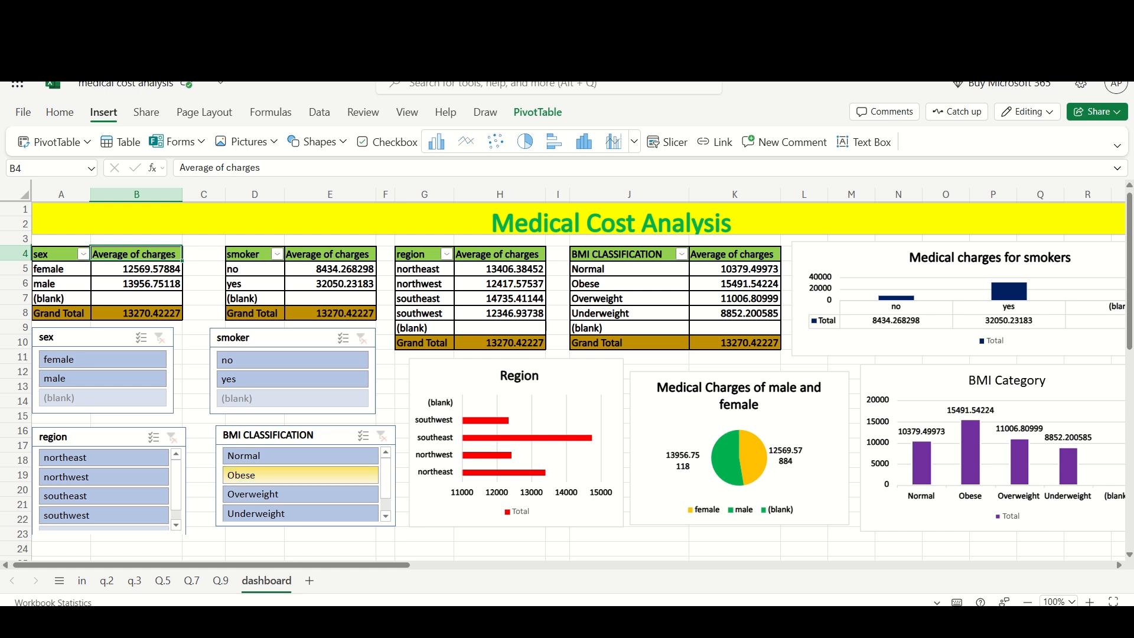
{"action": "left_click", "coordinate": [300, 475]}
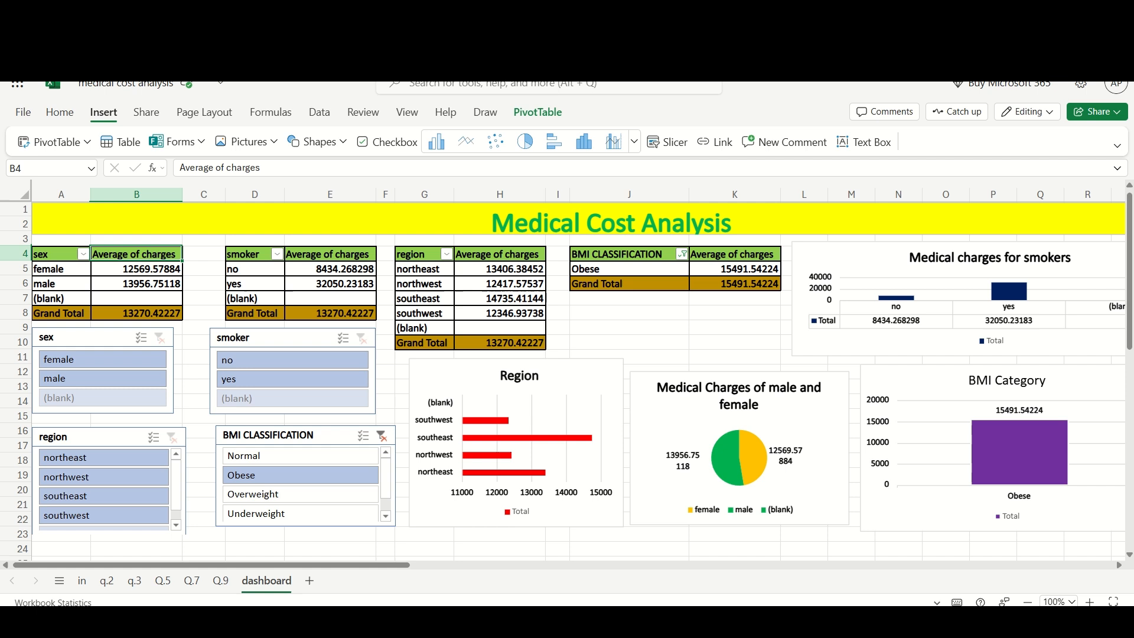
- Clear the BMI classification slicer filter and filter the smoker slicer to yes on the dashboard
{"action": "mouse_move", "coordinate": [1008, 438]}
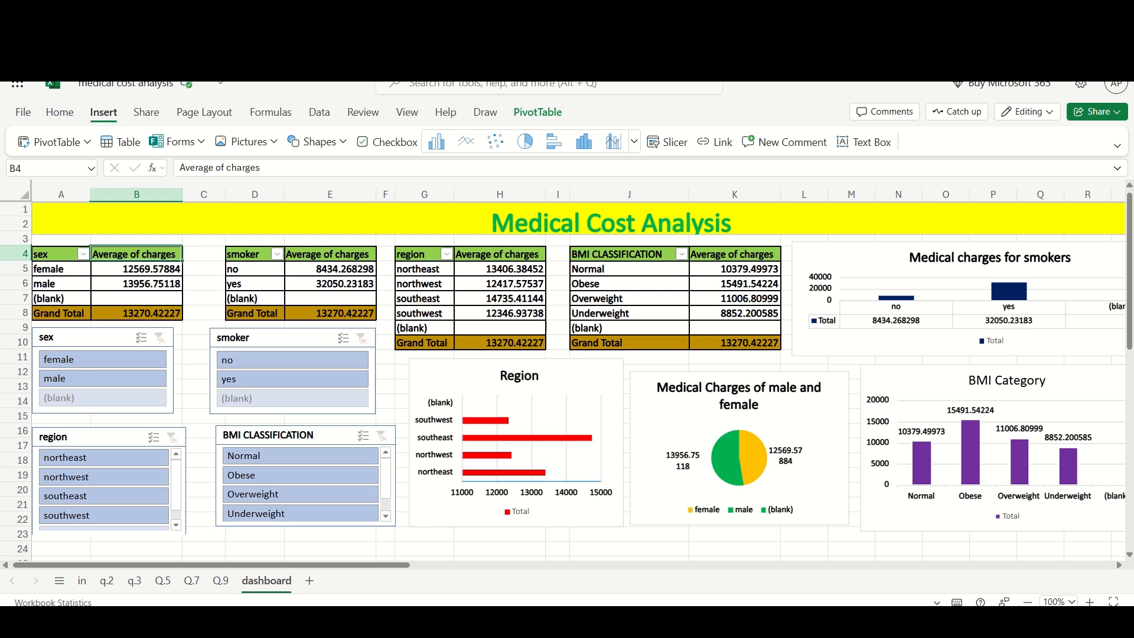
{"action": "mouse_move", "coordinate": [752, 447]}
{"action": "mouse_move", "coordinate": [1009, 291]}
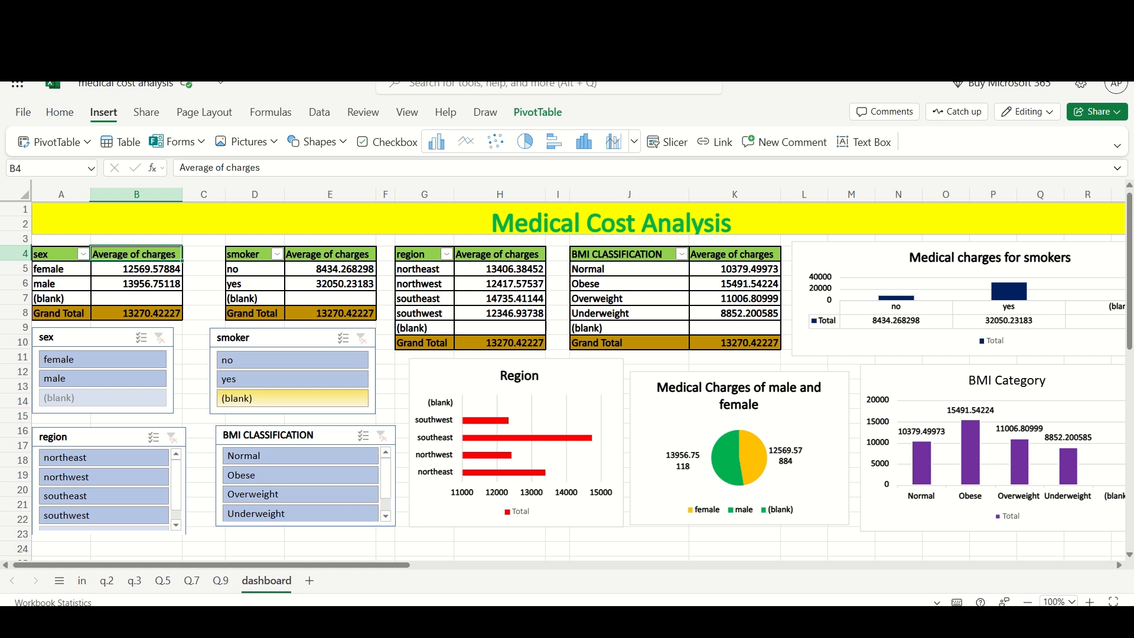
{"action": "left_click", "coordinate": [292, 379]}
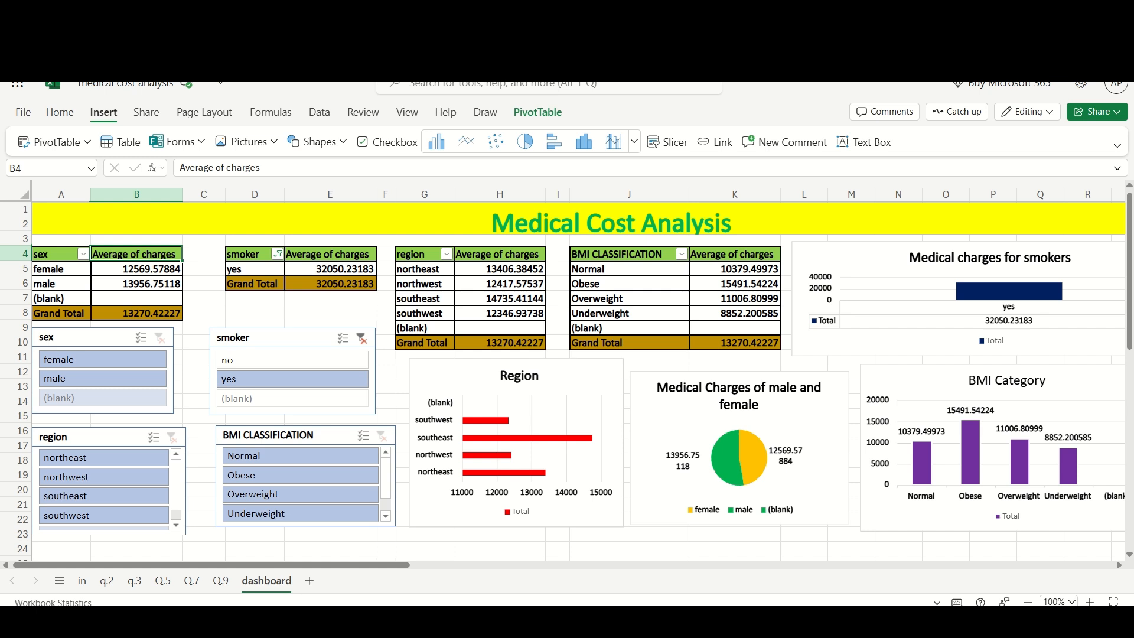
- Switch to the PowerPoint presentation and open slide 13, the Conclusion slide
{"action": "key", "text": "alt+Tab"}
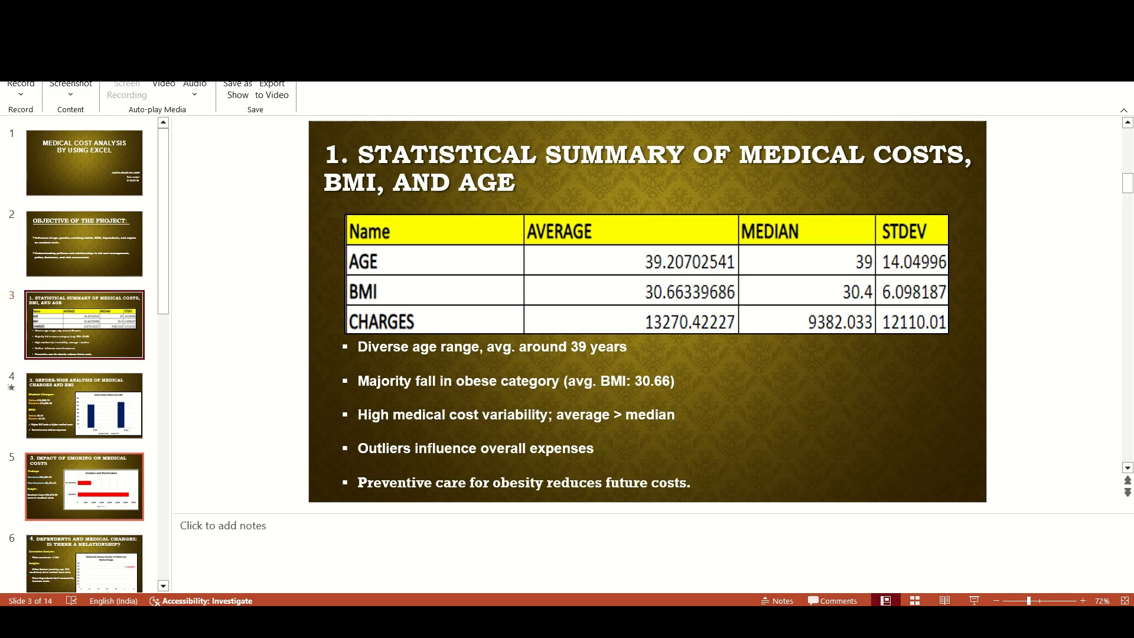
{"action": "scroll", "coordinate": [86, 512], "scroll_direction": "down", "scroll_amount": 9}
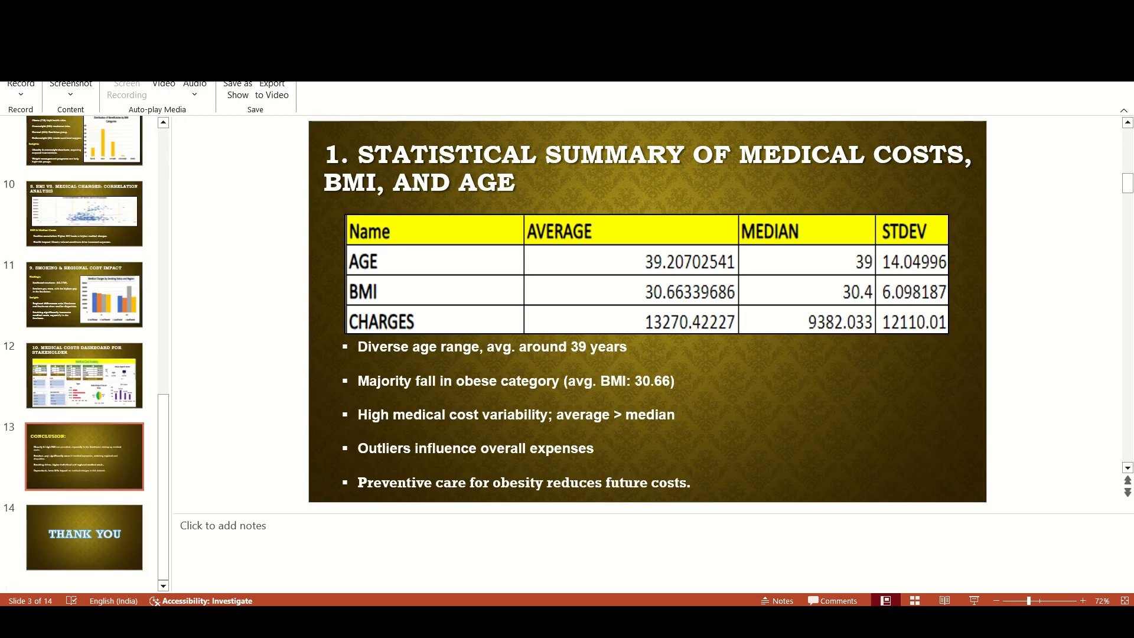
{"action": "left_click", "coordinate": [84, 457]}
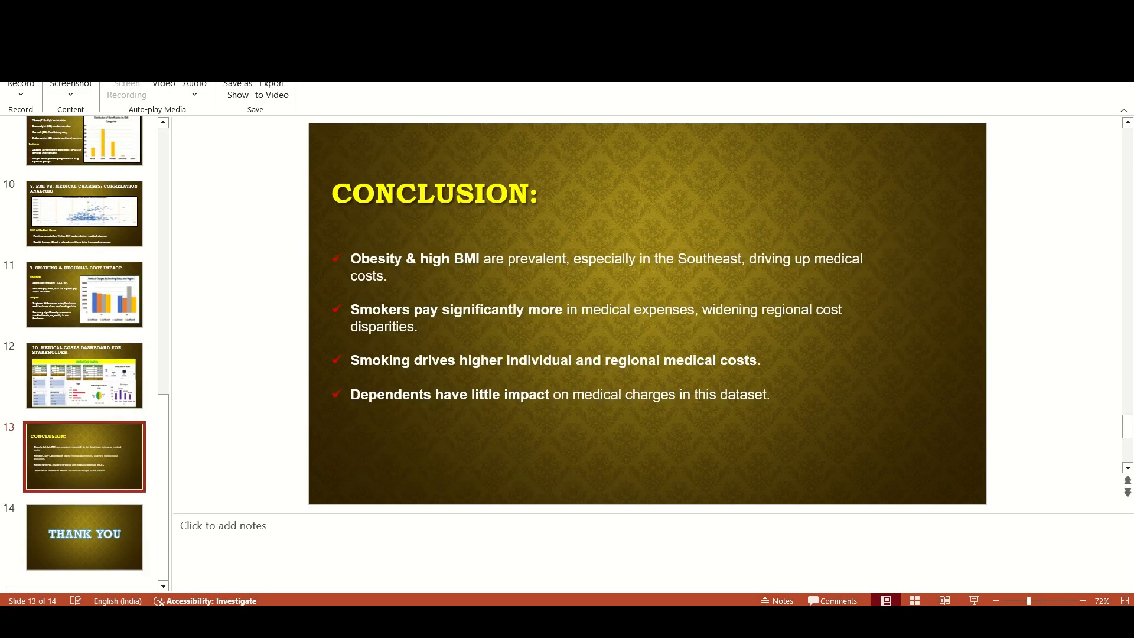